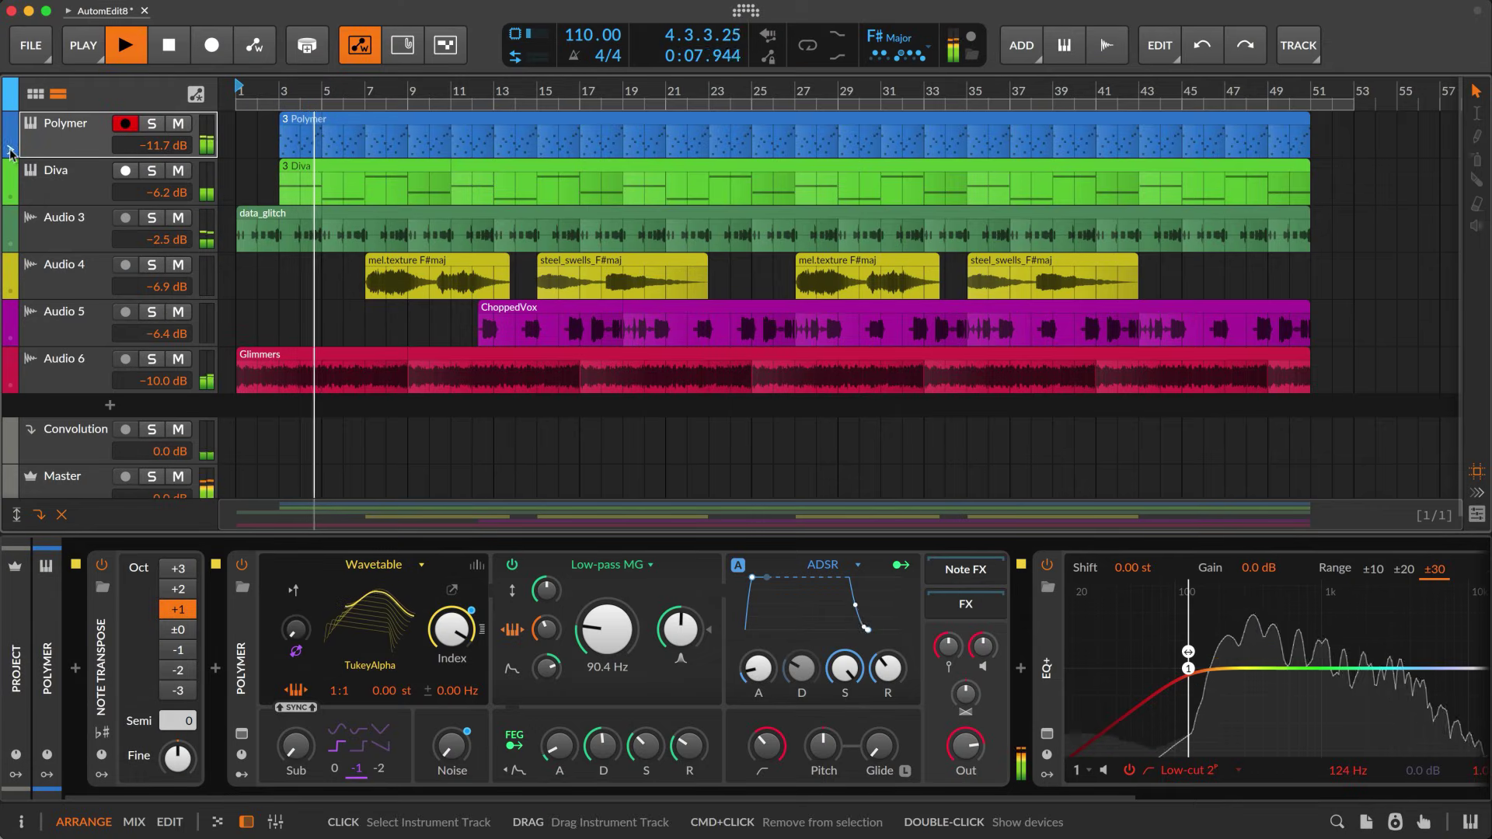
Show the automation lanes for Polymer, Diva and Audio 3, and enlarge Diva's Frequency lane.
left_click(10, 154)
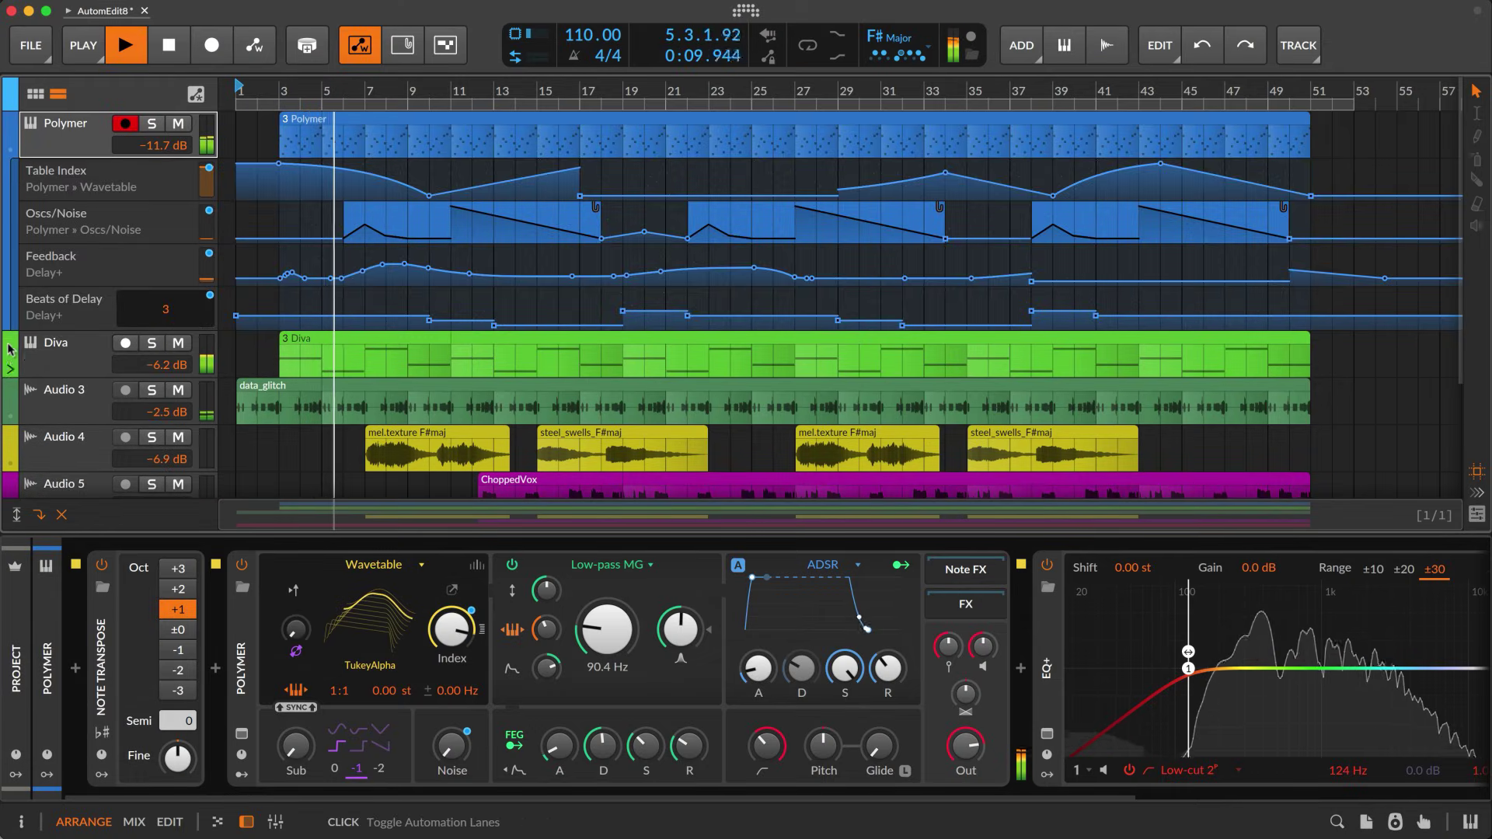
left_click(10, 373)
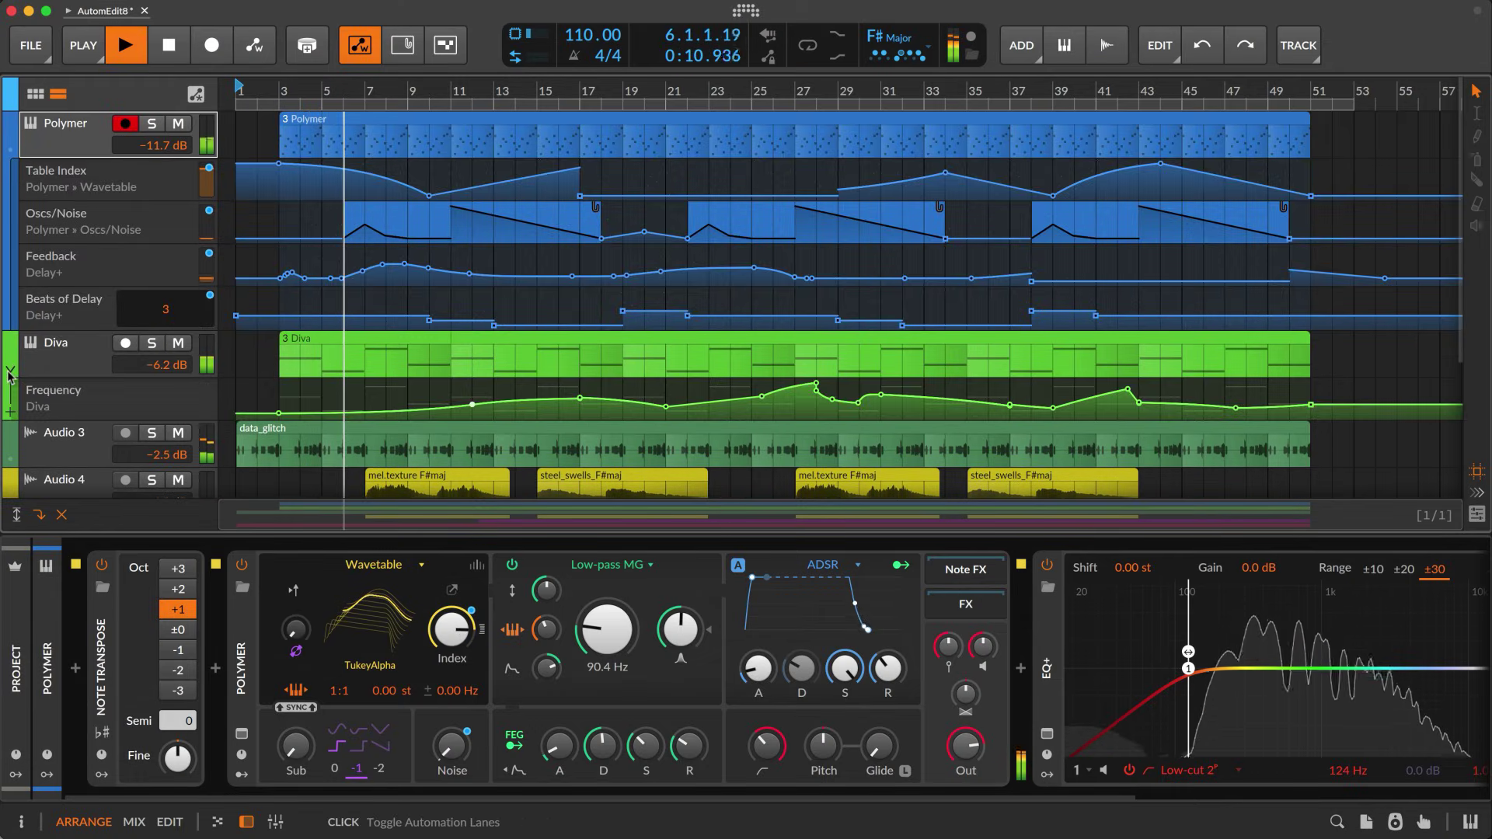
left_click(10, 459)
left_click_drag(69, 415, 69, 487)
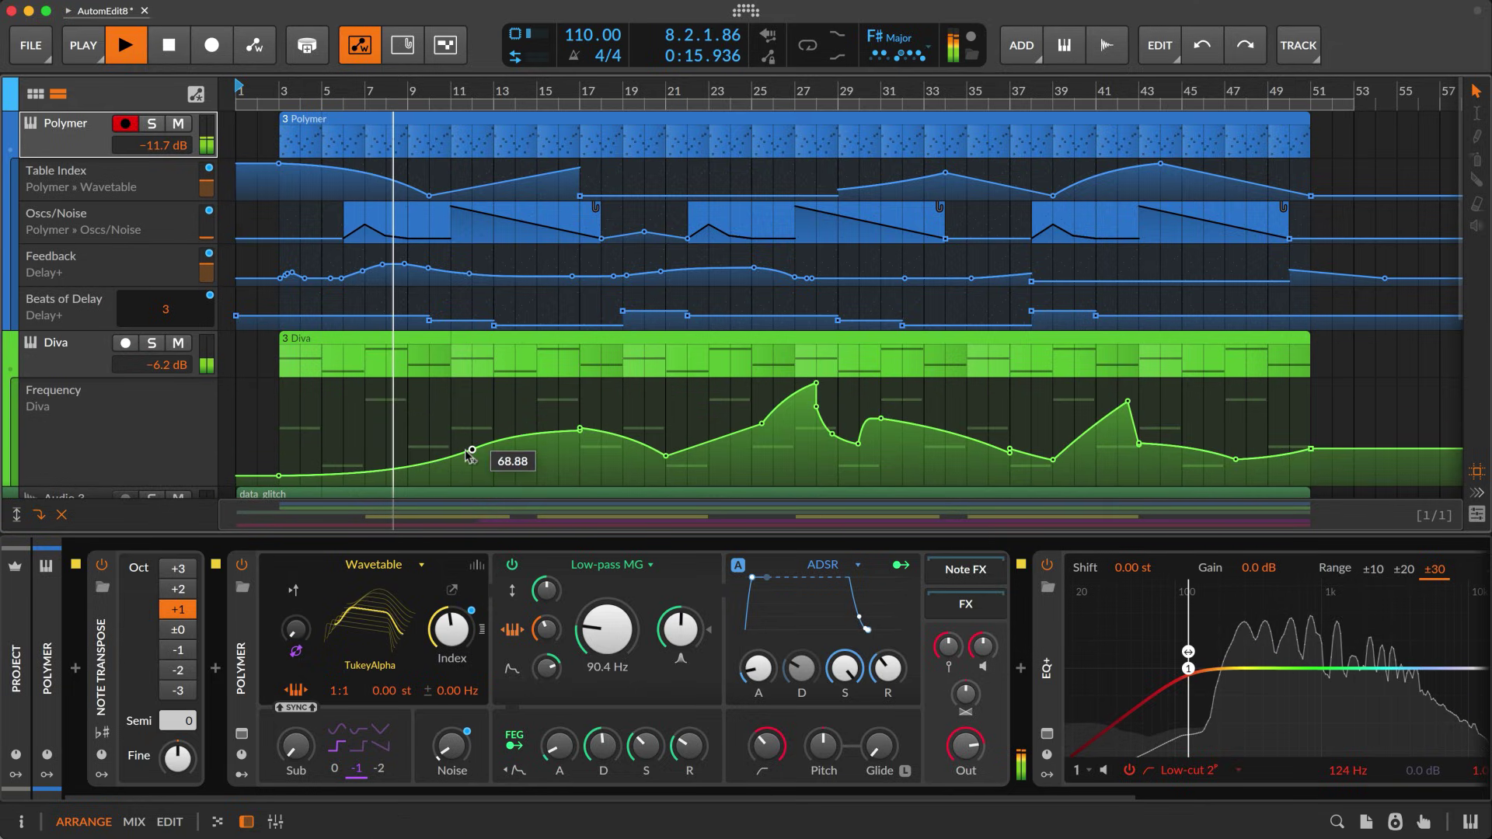
Raise the Frequency point near bar 11 into a tall peak, then hide the Diva and Polymer lanes.
left_click_drag(473, 449, 472, 384)
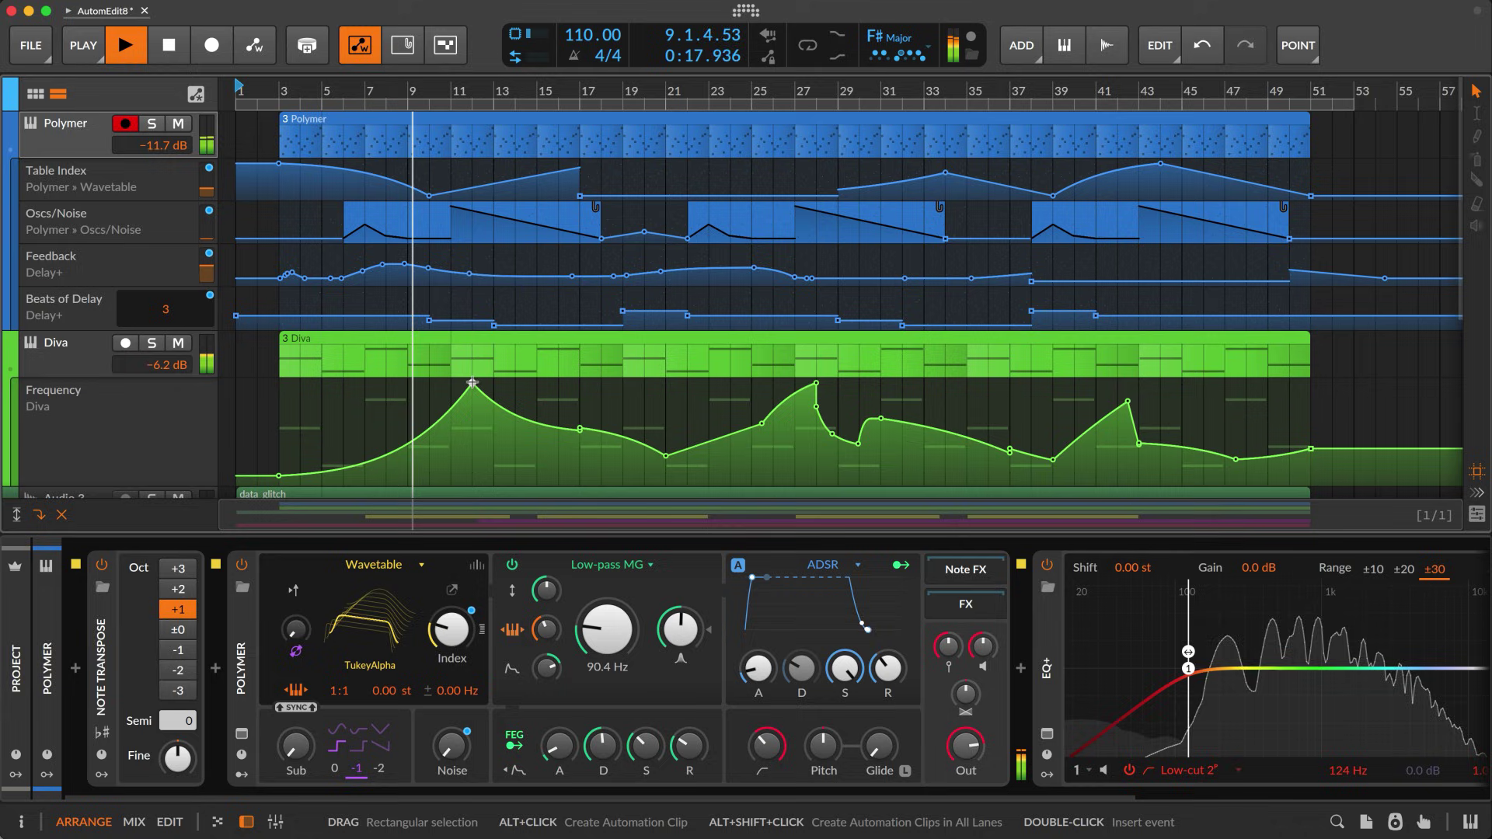
left_click(10, 369)
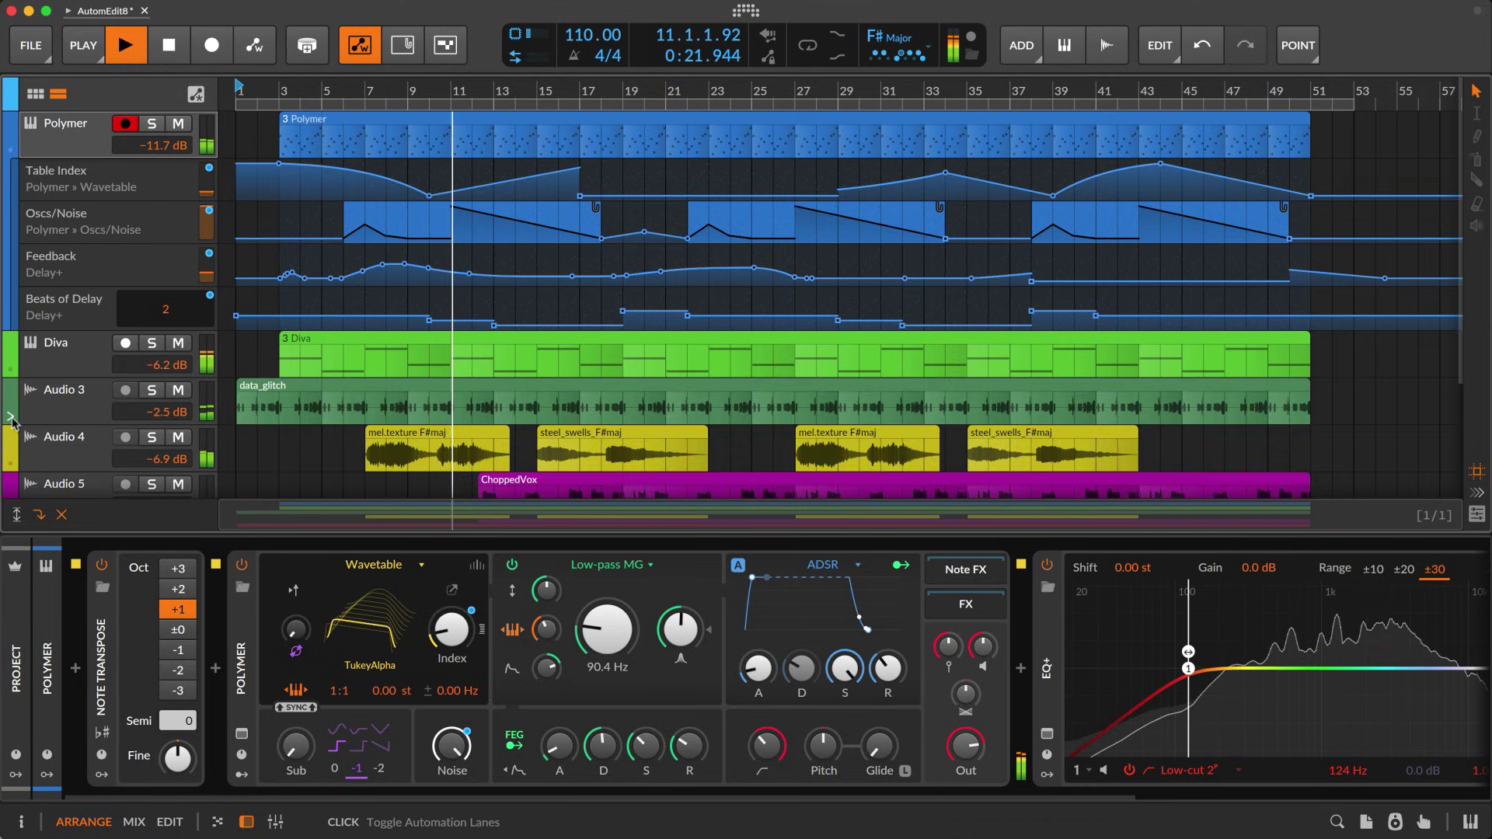
left_click(10, 150)
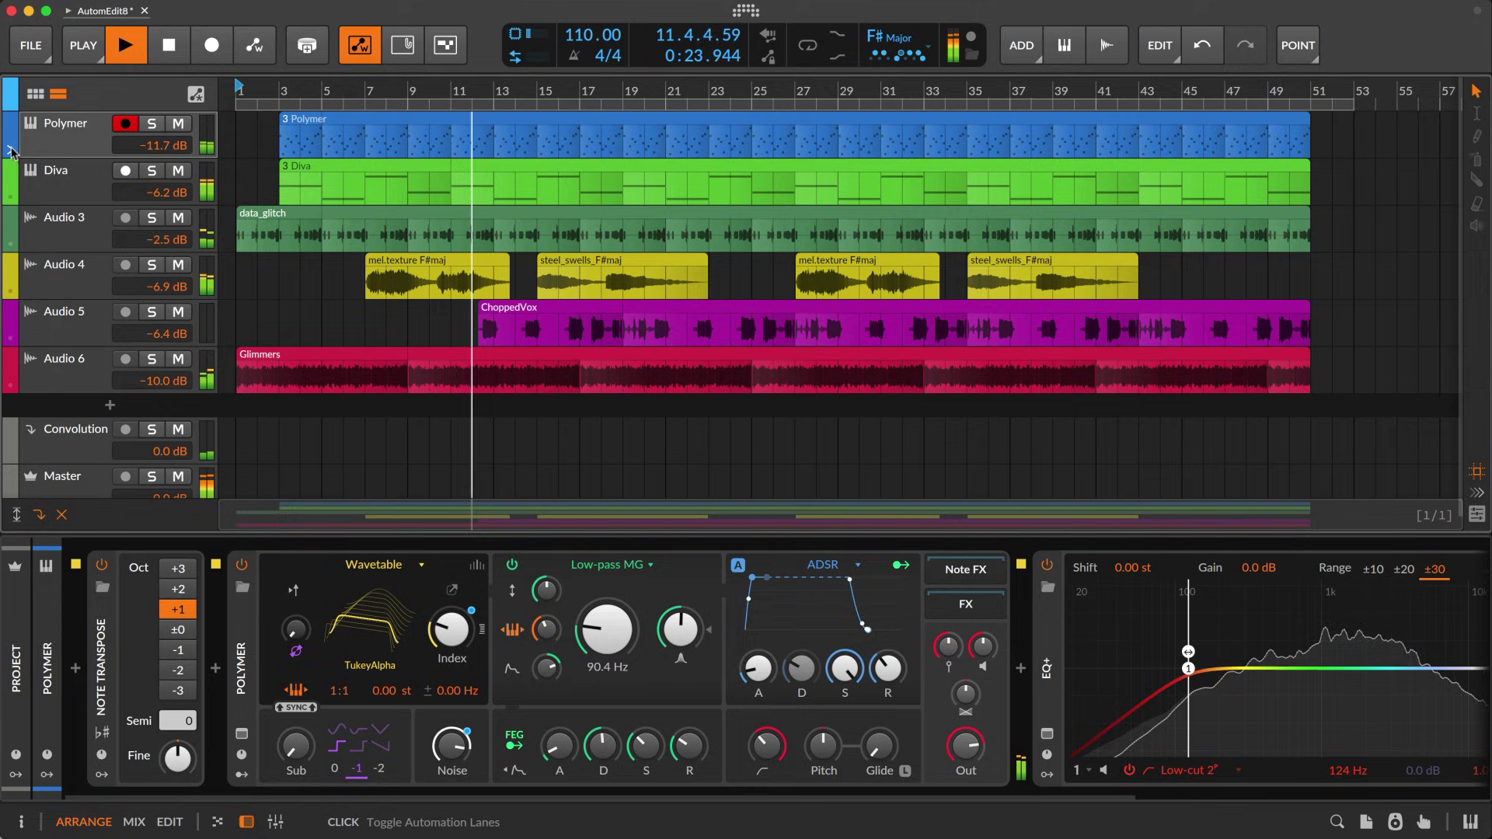
Overlay automation on all tracks, lower Polymer's Noise slightly, then restore its automation control.
left_click(196, 94)
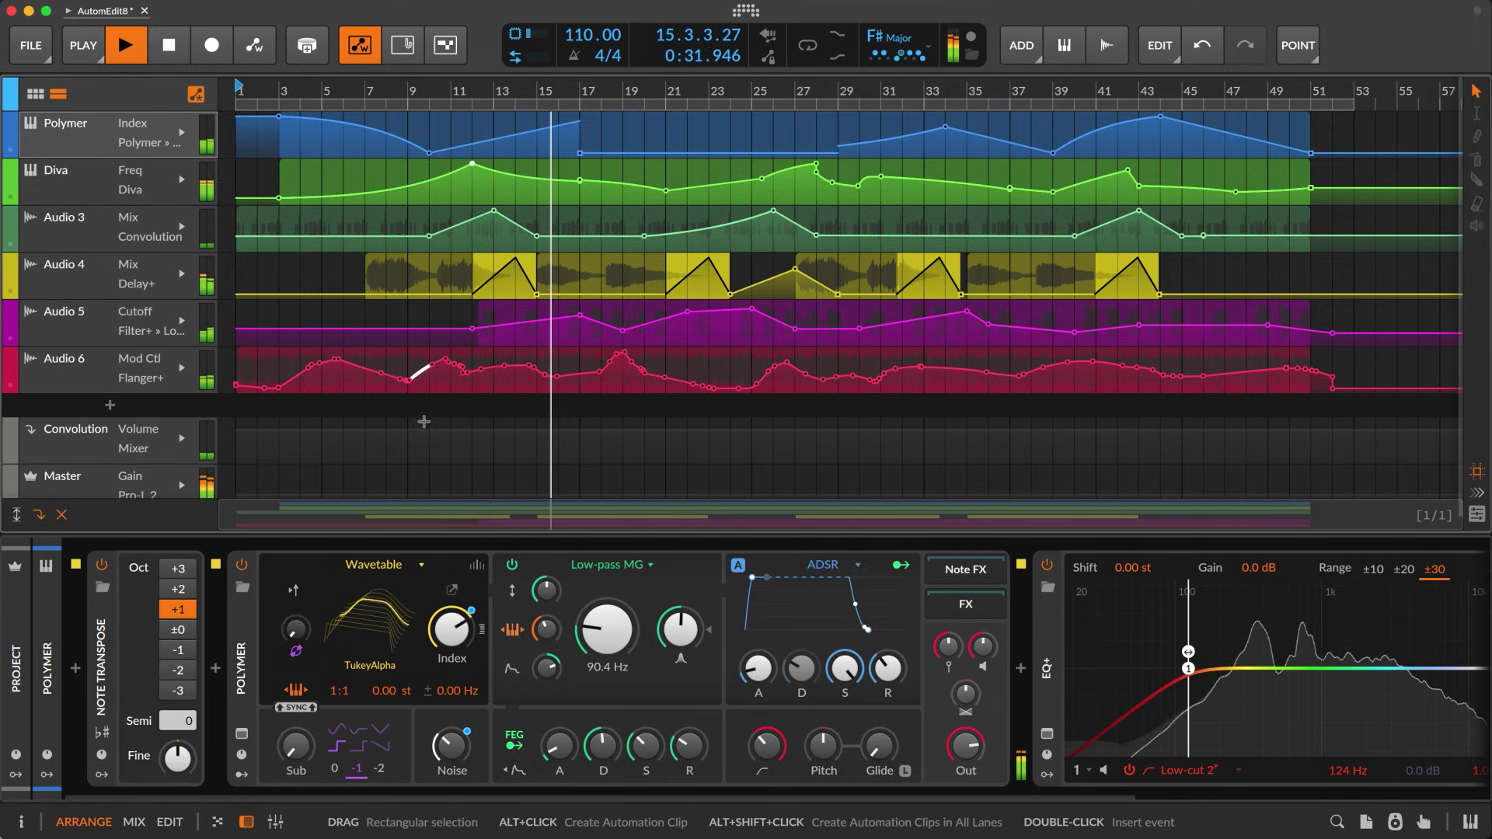
left_click(451, 745)
left_click_drag(451, 745, 462, 758)
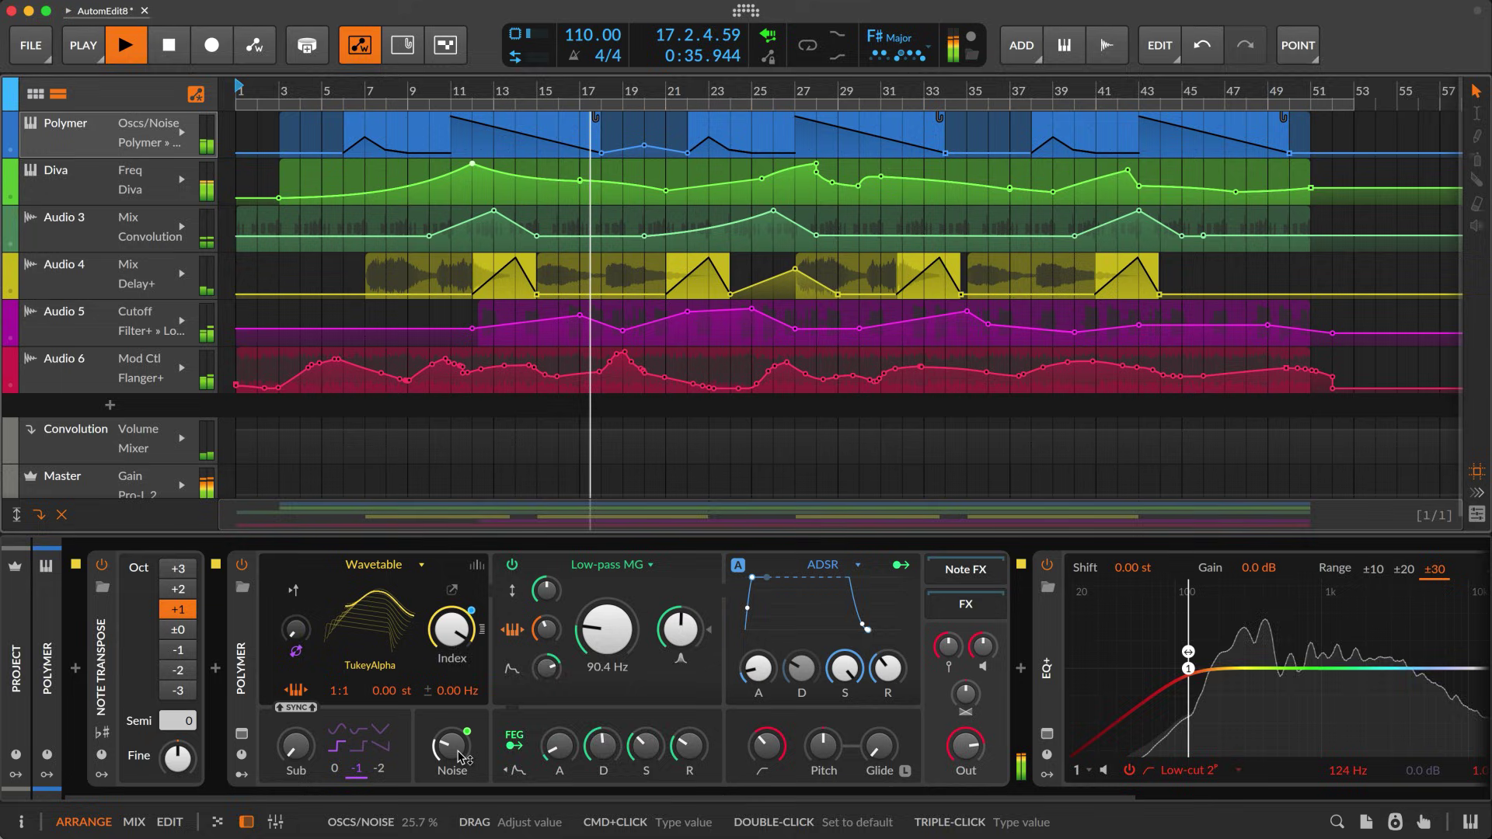
right_click(461, 758)
left_click(506, 682)
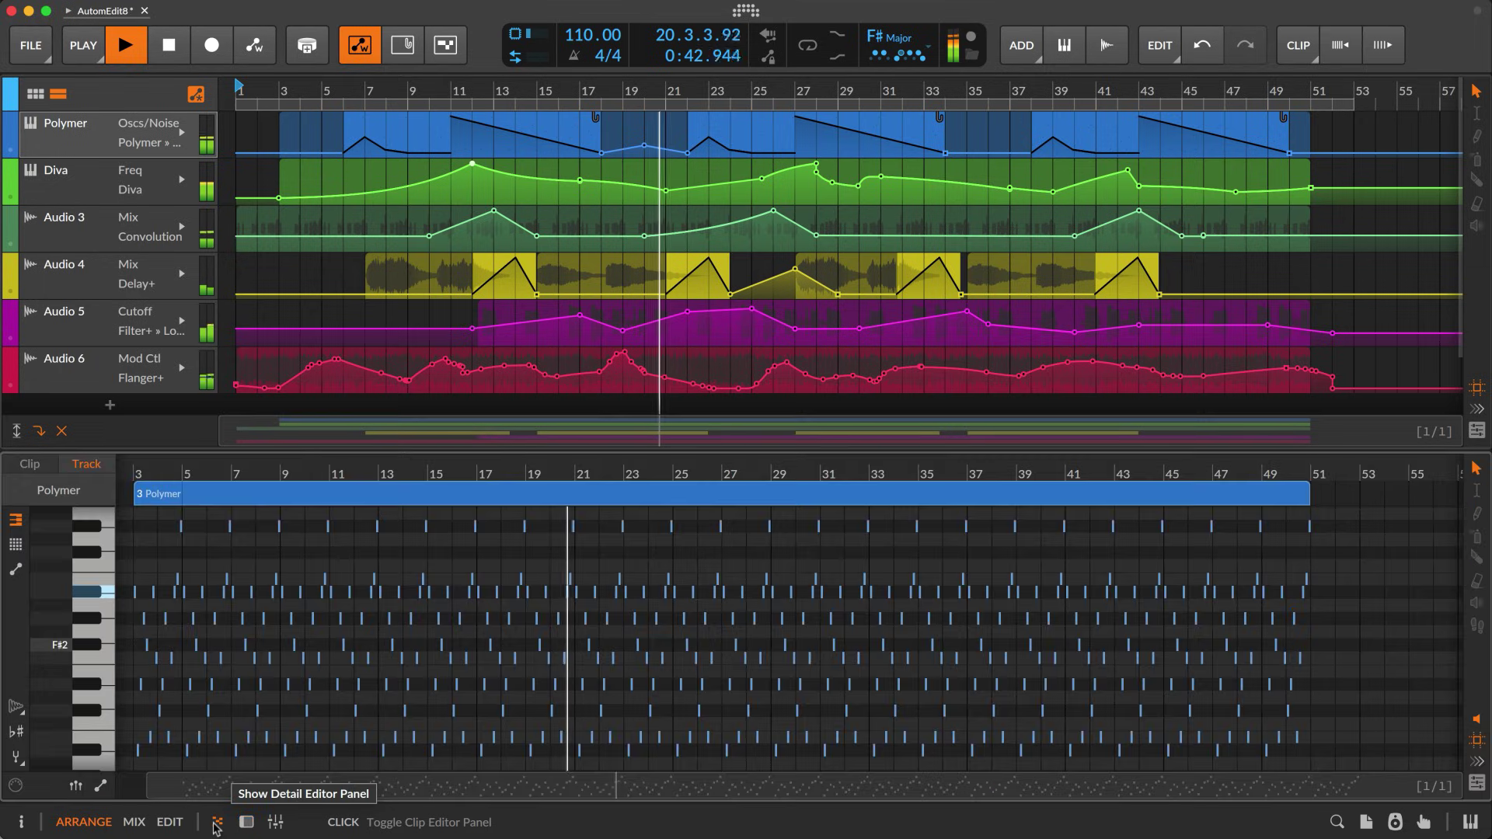
Open Polymer's clip in the editor and show the automation lanes, including Diva's Frequency.
left_click(217, 824)
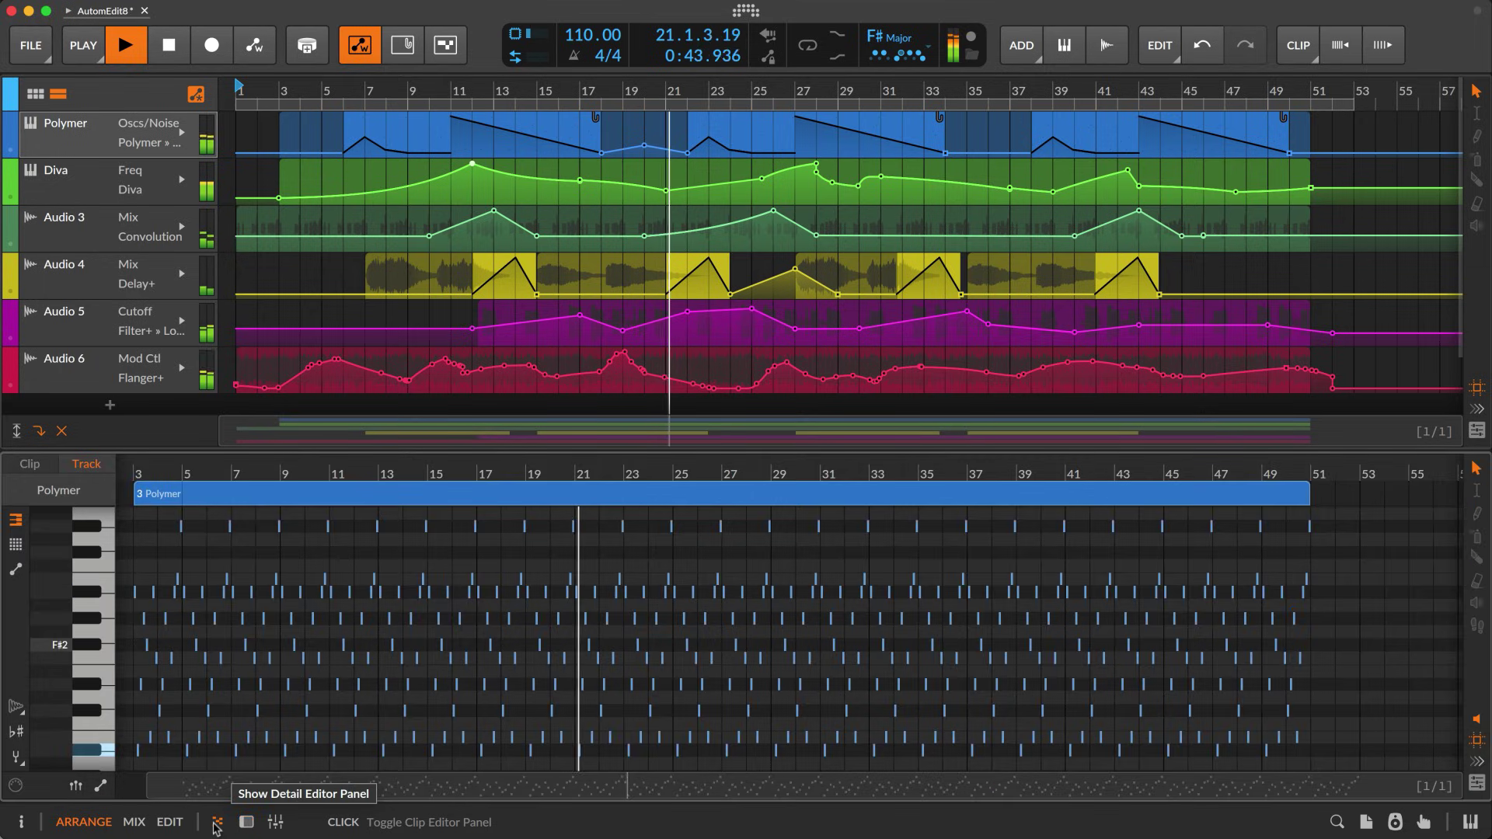
left_click(15, 572)
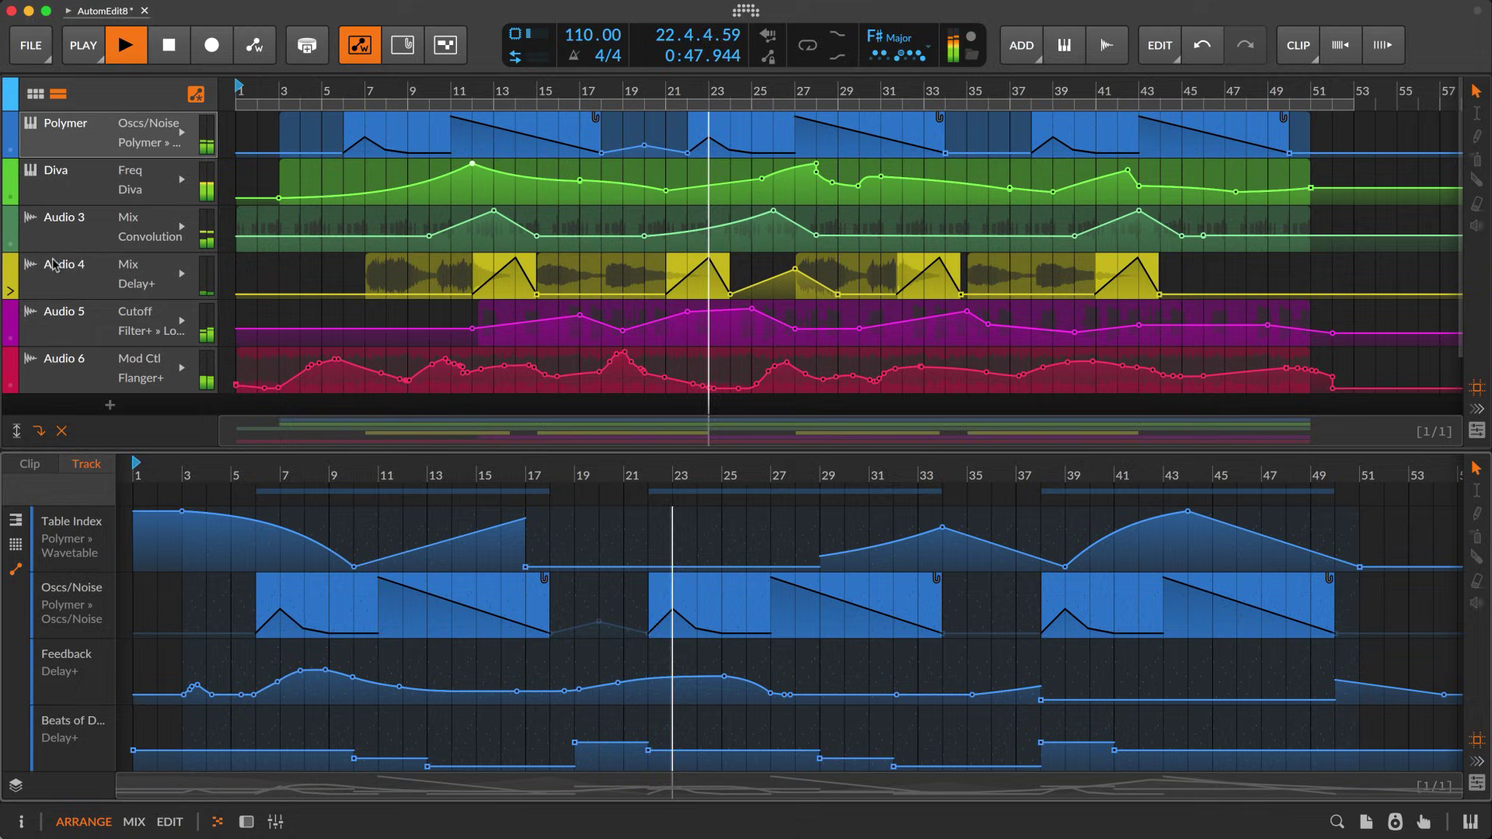
left_click(74, 187)
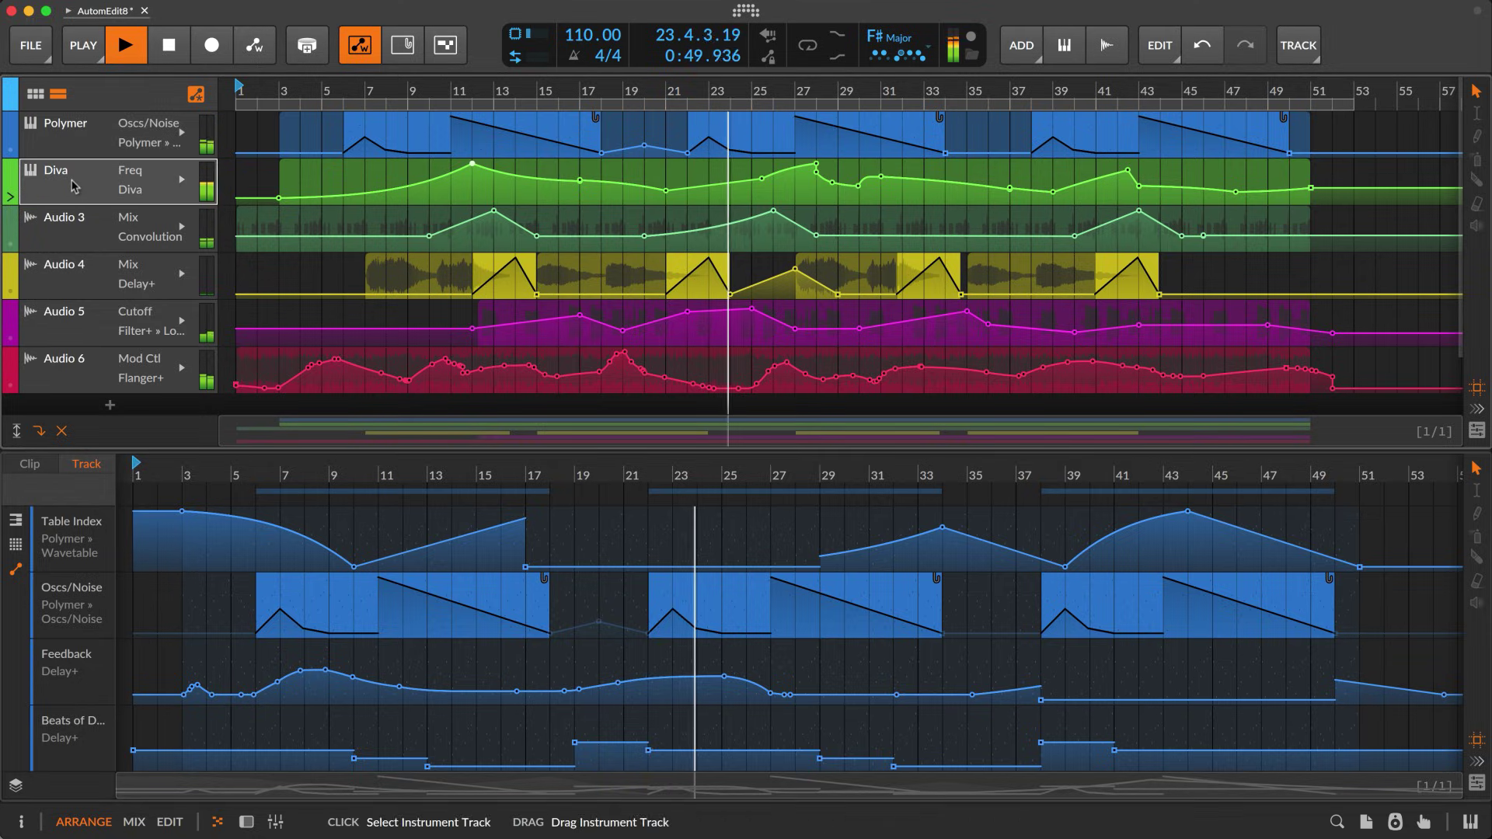
In the bars 6–17 Polymer clip's own automation, raise the bar 2 point higher.
left_click(385, 131)
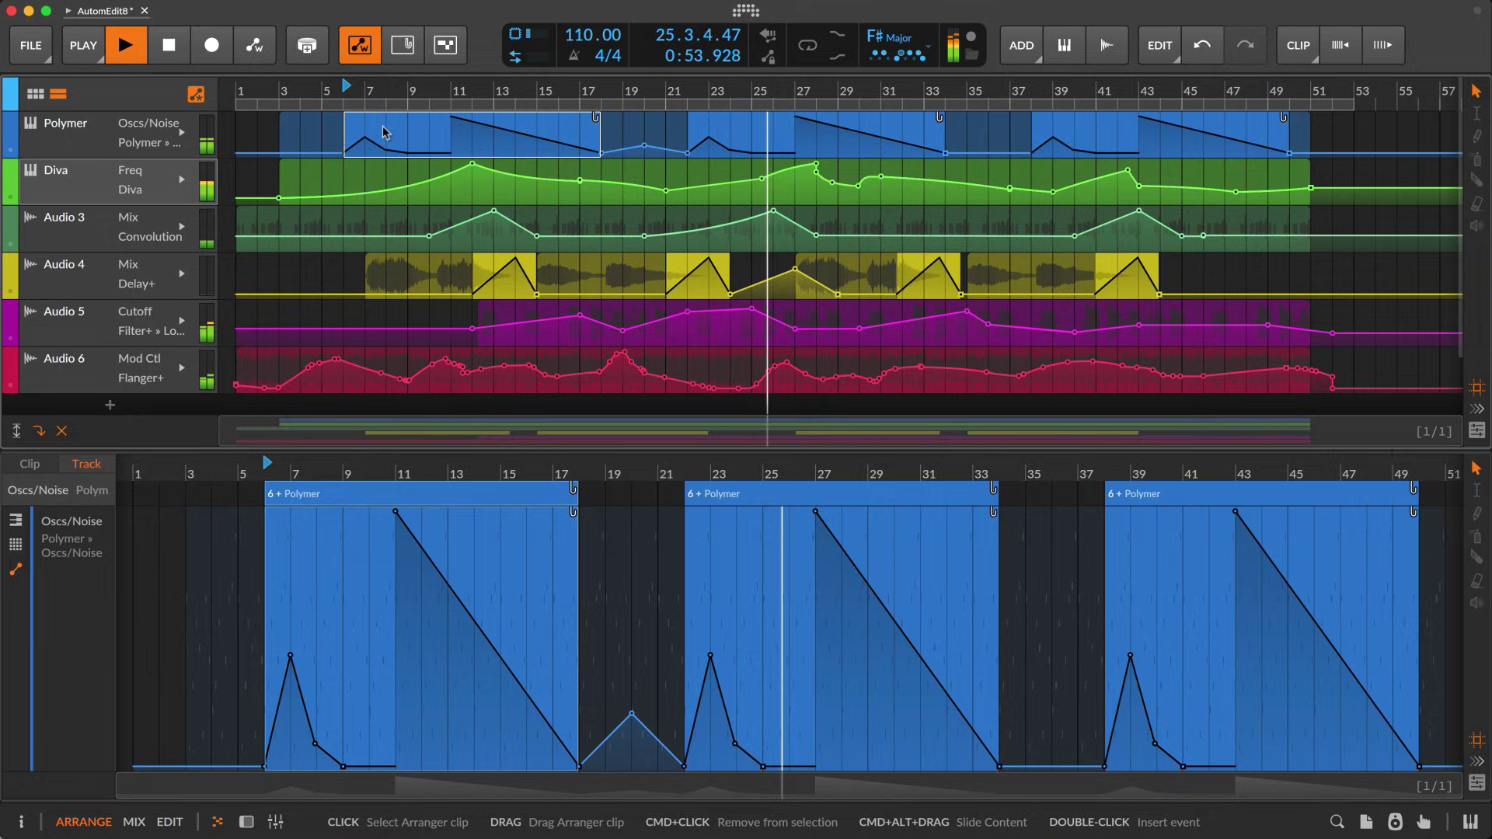
left_click(31, 464)
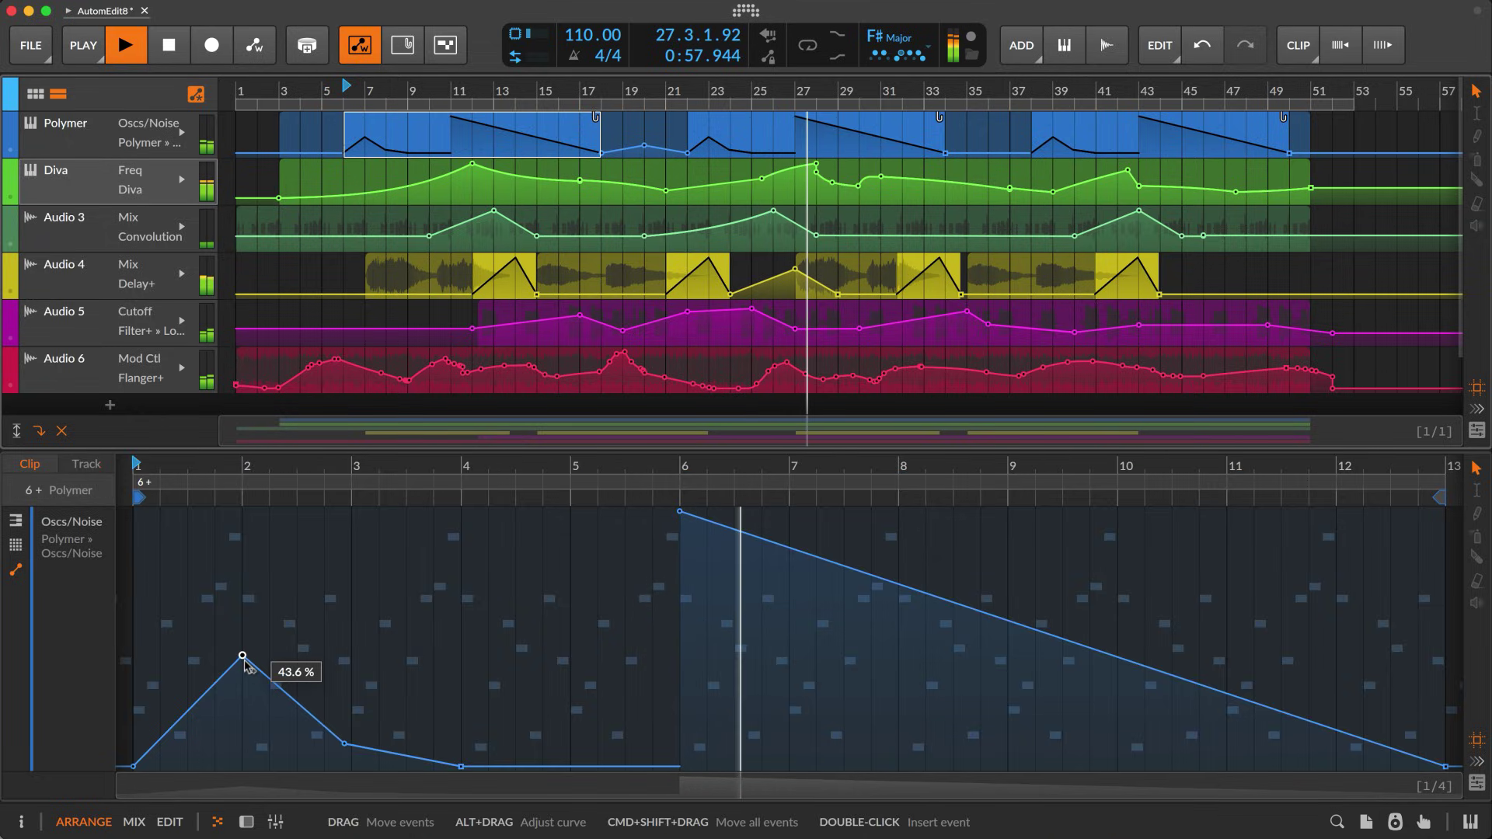
left_click_drag(243, 655, 243, 511)
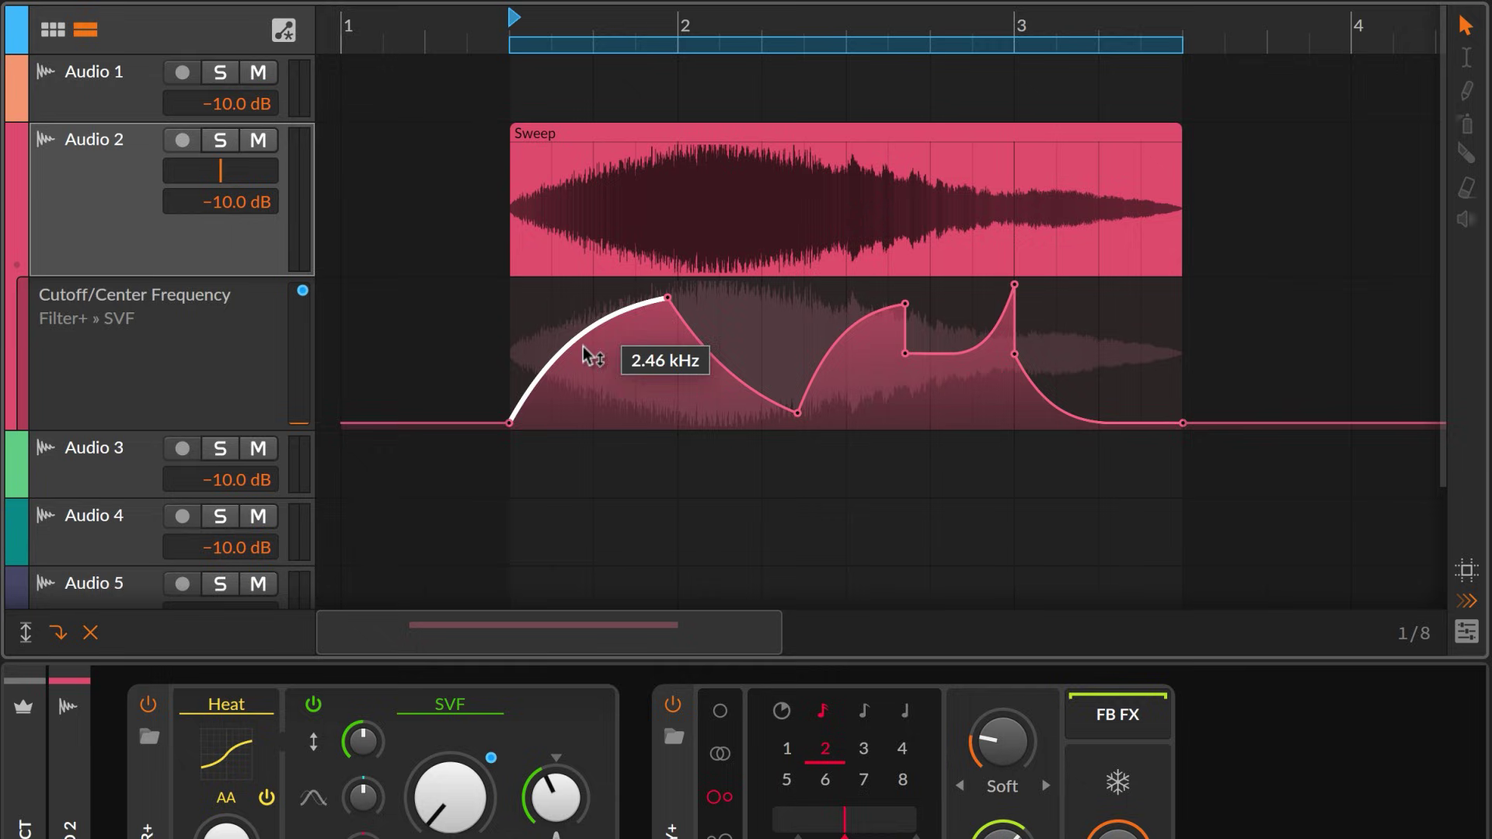
Add and reposition a Cutoff point, then bend the next segment into a downward curve.
left_click(575, 310)
left_click_drag(576, 338, 633, 387)
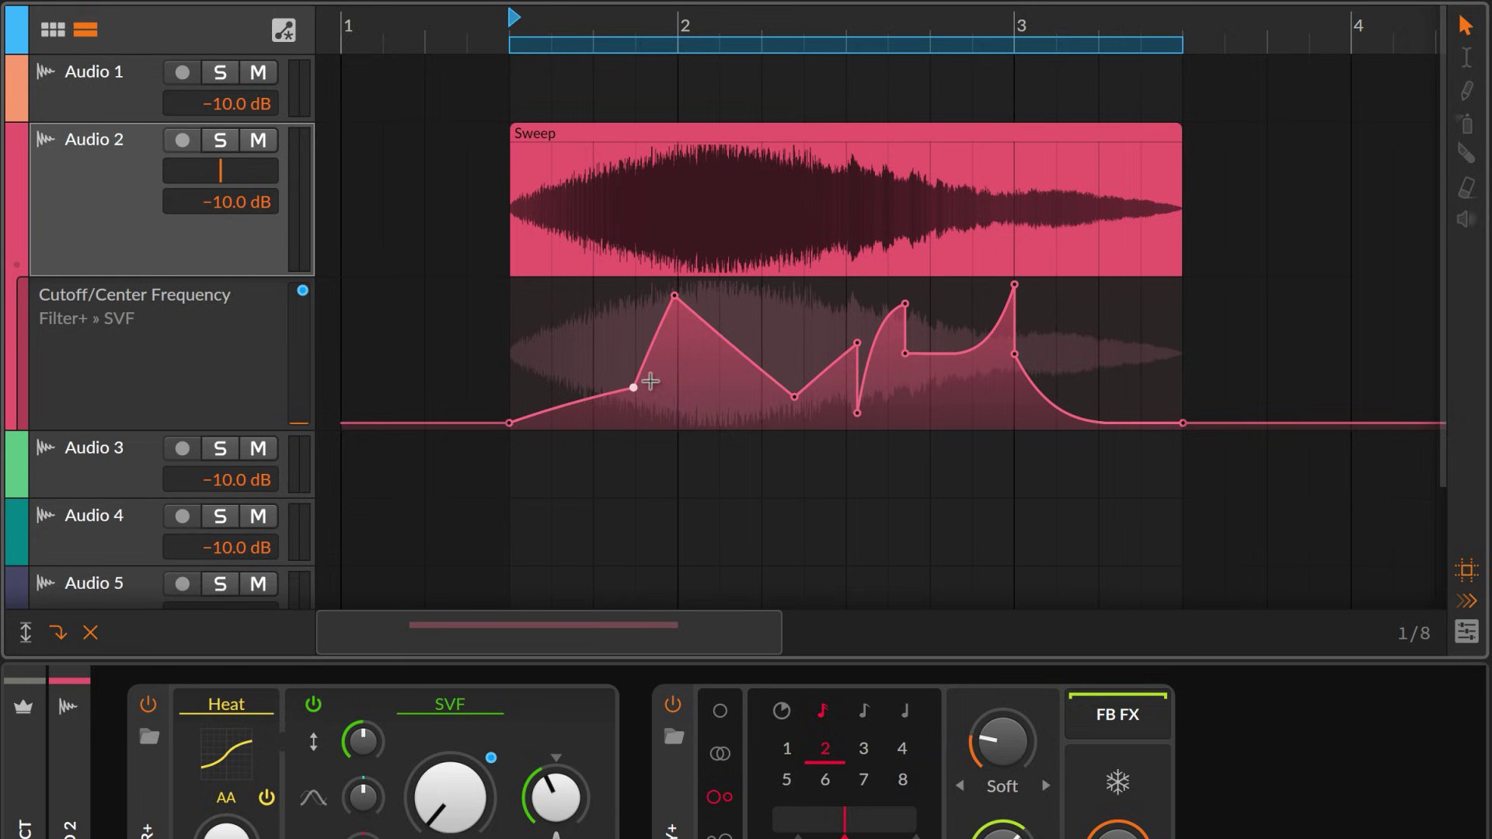
key("alt")
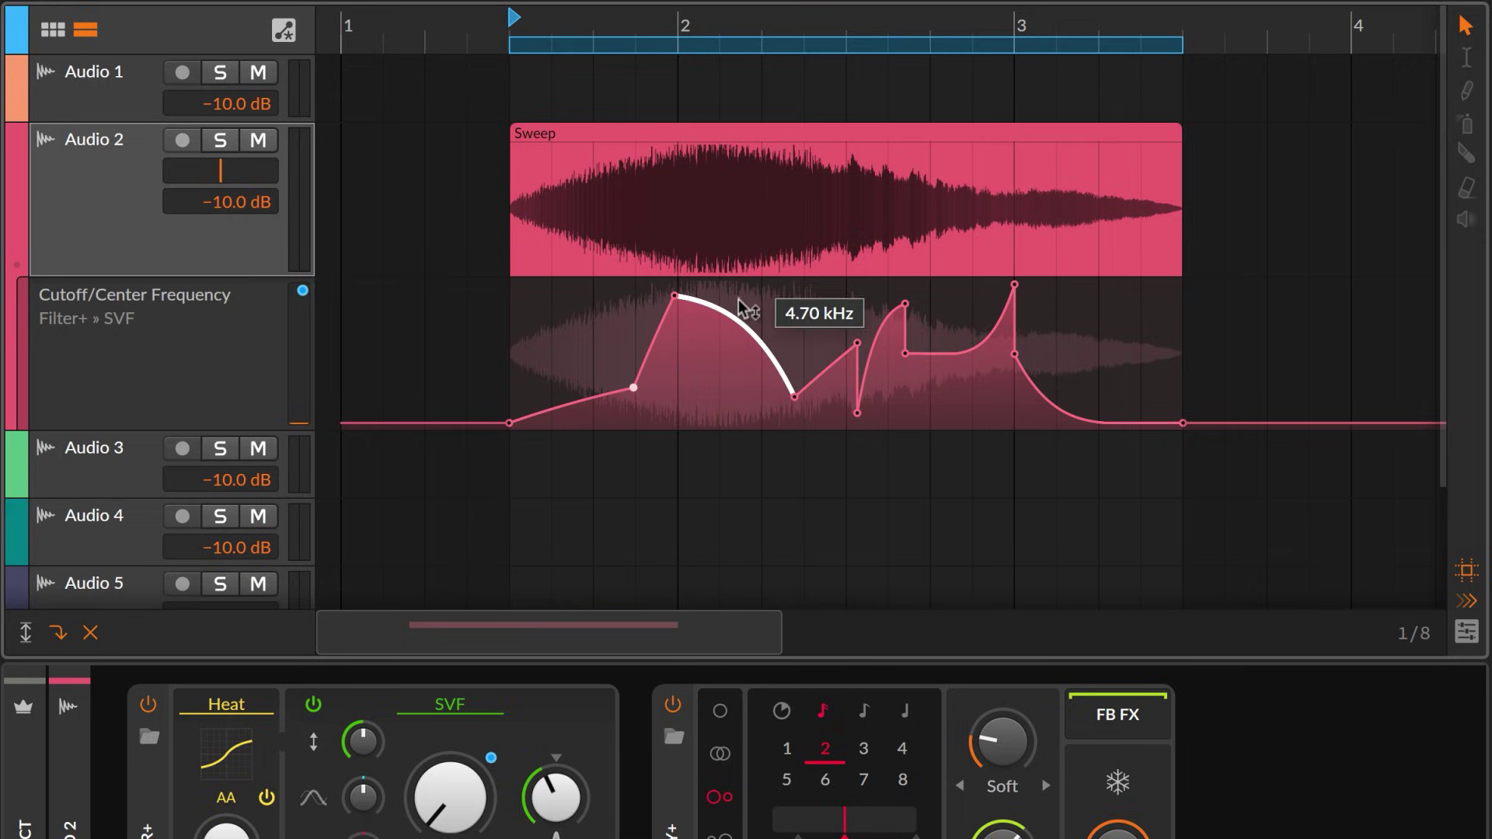
mouse_move(777, 365)
left_mouse_down()
mouse_move(777, 395)
mouse_move(777, 366)
left_mouse_up()
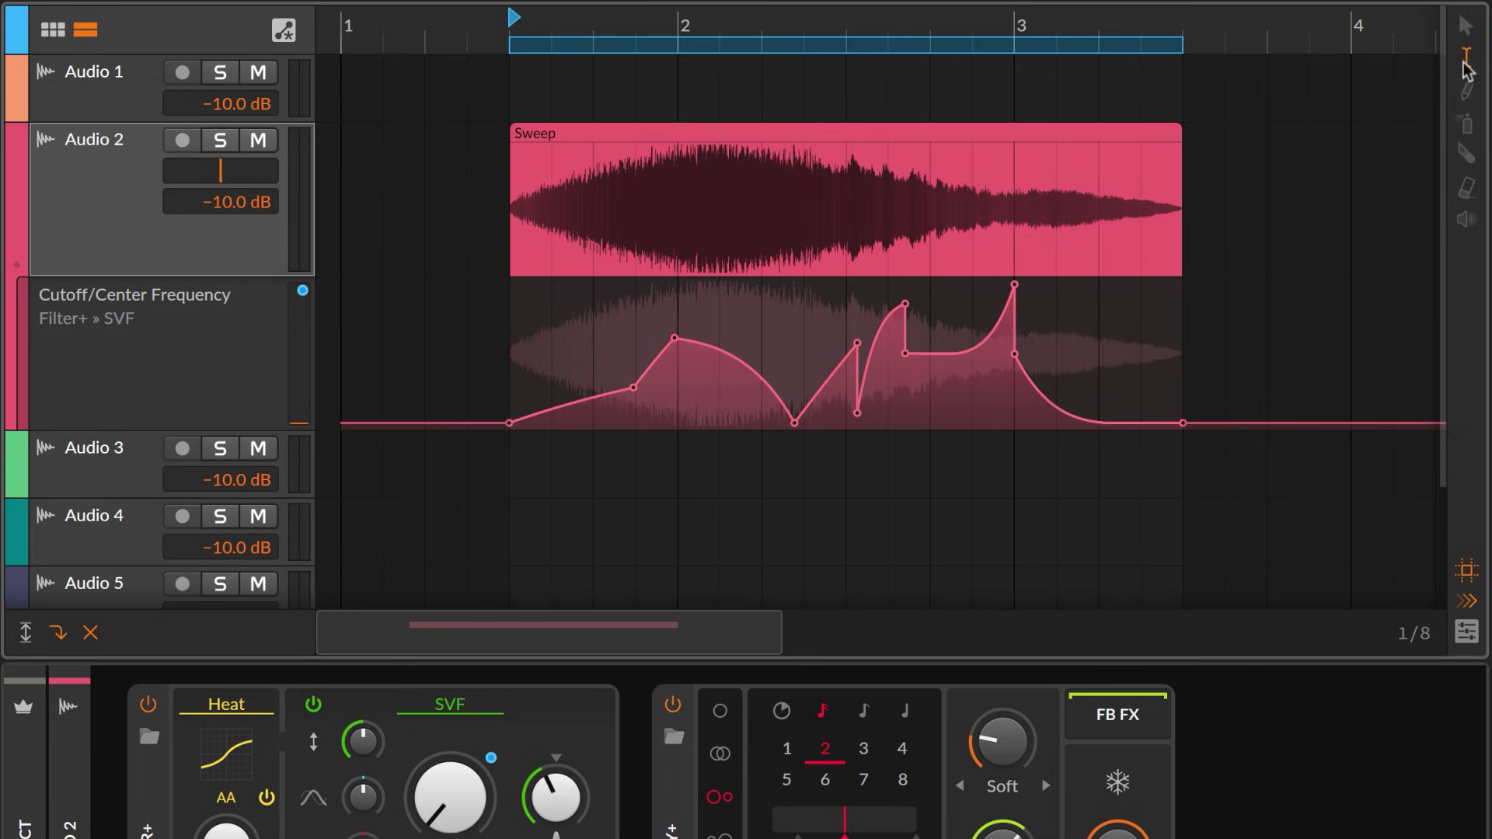
Select a time range in the Cutoff lane and draw a wavy freehand curve across the Sweep clip.
left_click(734, 347)
left_click_drag(743, 347, 844, 350)
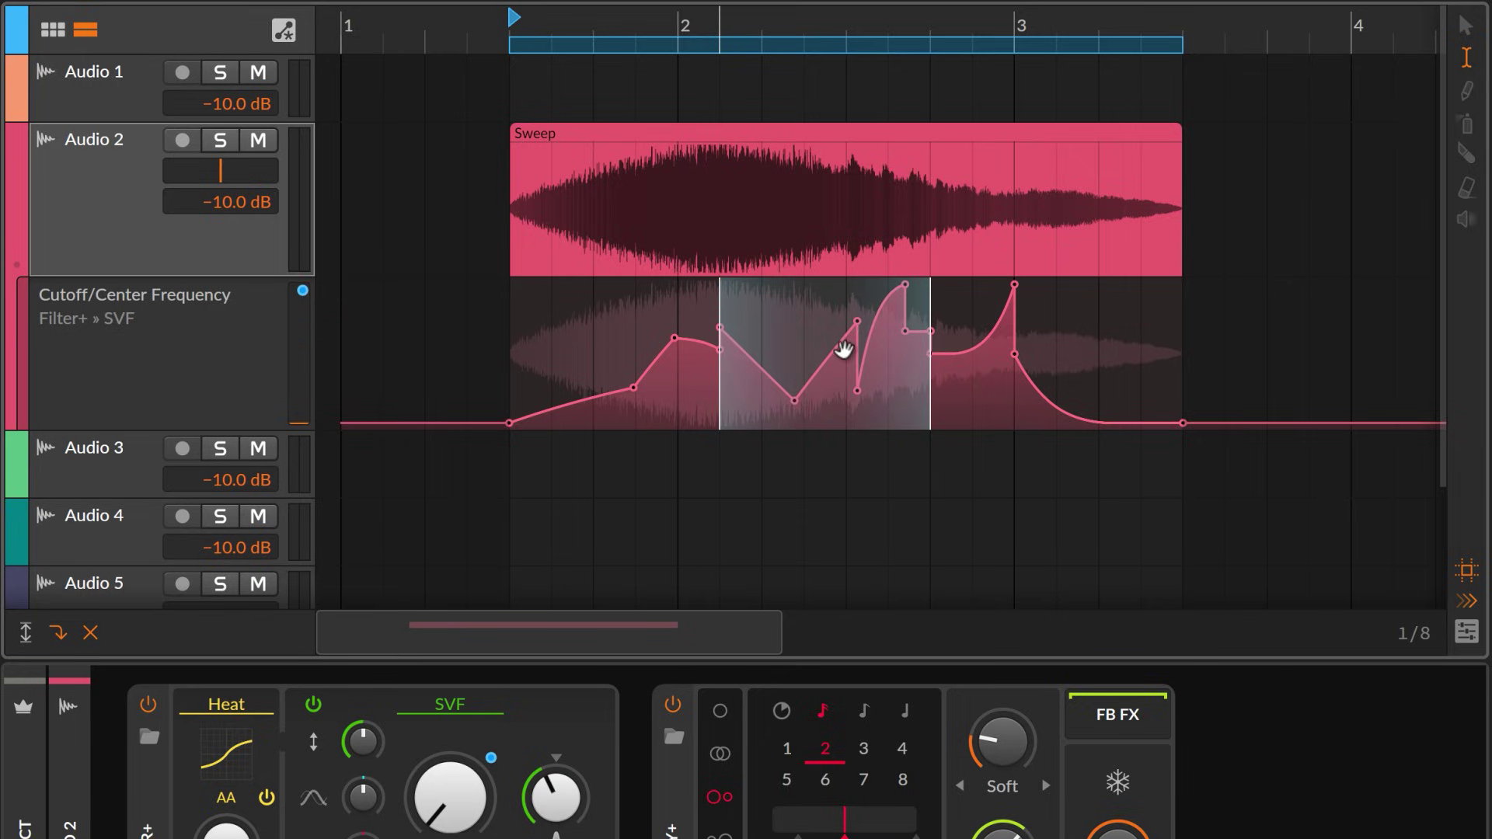
left_click(1465, 95)
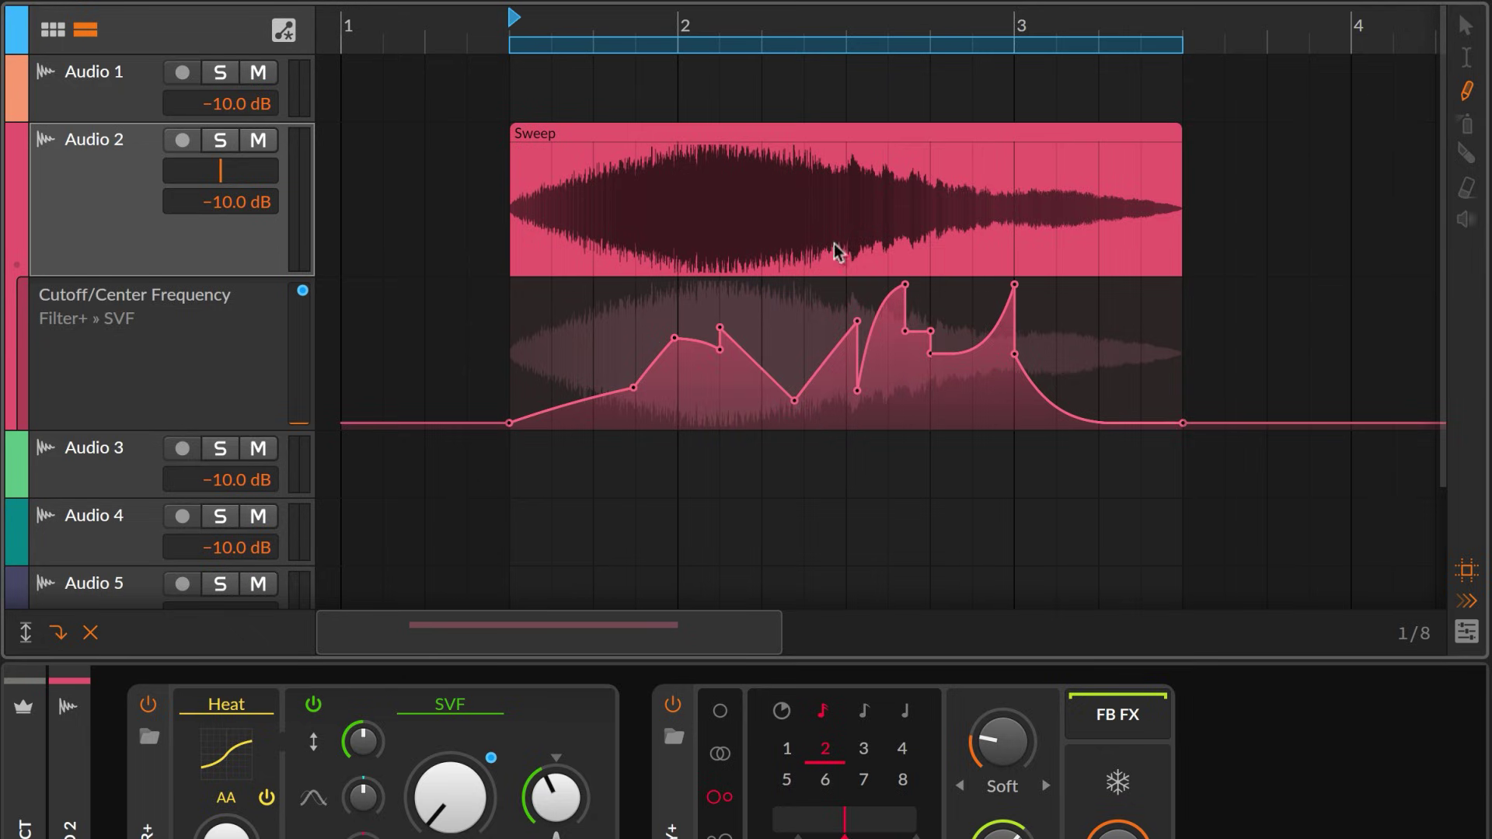
mouse_move(620, 407)
left_mouse_down()
mouse_move(806, 319)
mouse_move(958, 390)
mouse_move(1070, 348)
mouse_move(1224, 325)
left_mouse_up()
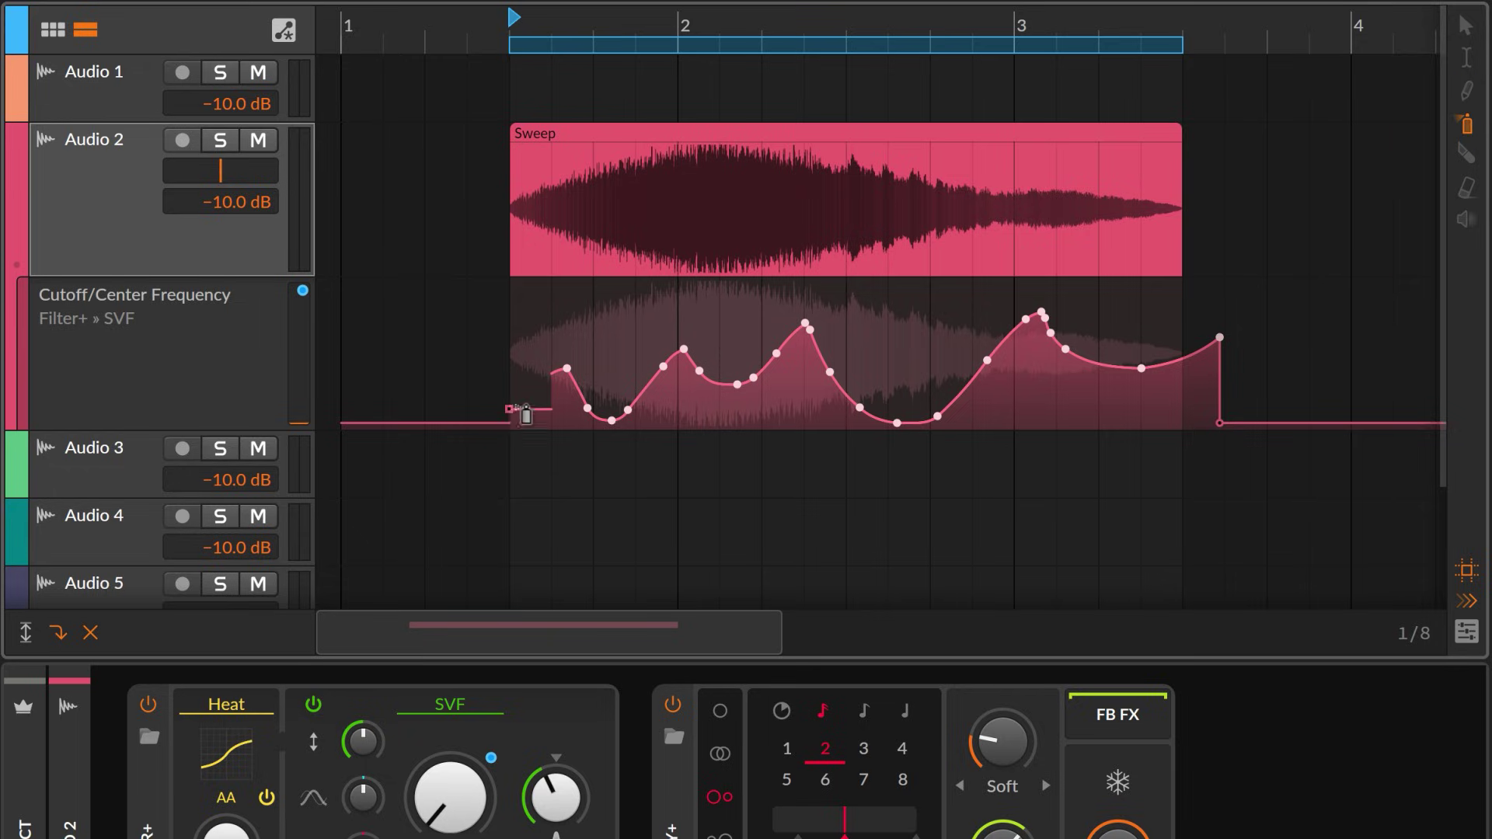
Draw stepped Cutoff blocks from bar 1.5 to 3.8, then box-select the left group of points.
mouse_move(526, 415)
left_mouse_down()
mouse_move(535, 354)
mouse_move(573, 322)
mouse_move(676, 434)
left_mouse_up()
mouse_move(789, 375)
left_mouse_down()
mouse_move(851, 330)
mouse_move(967, 388)
mouse_move(1047, 340)
mouse_move(1115, 434)
mouse_move(1170, 334)
left_mouse_up()
mouse_move(844, 398)
left_mouse_down()
mouse_move(800, 394)
mouse_move(693, 315)
left_mouse_up()
key("1")
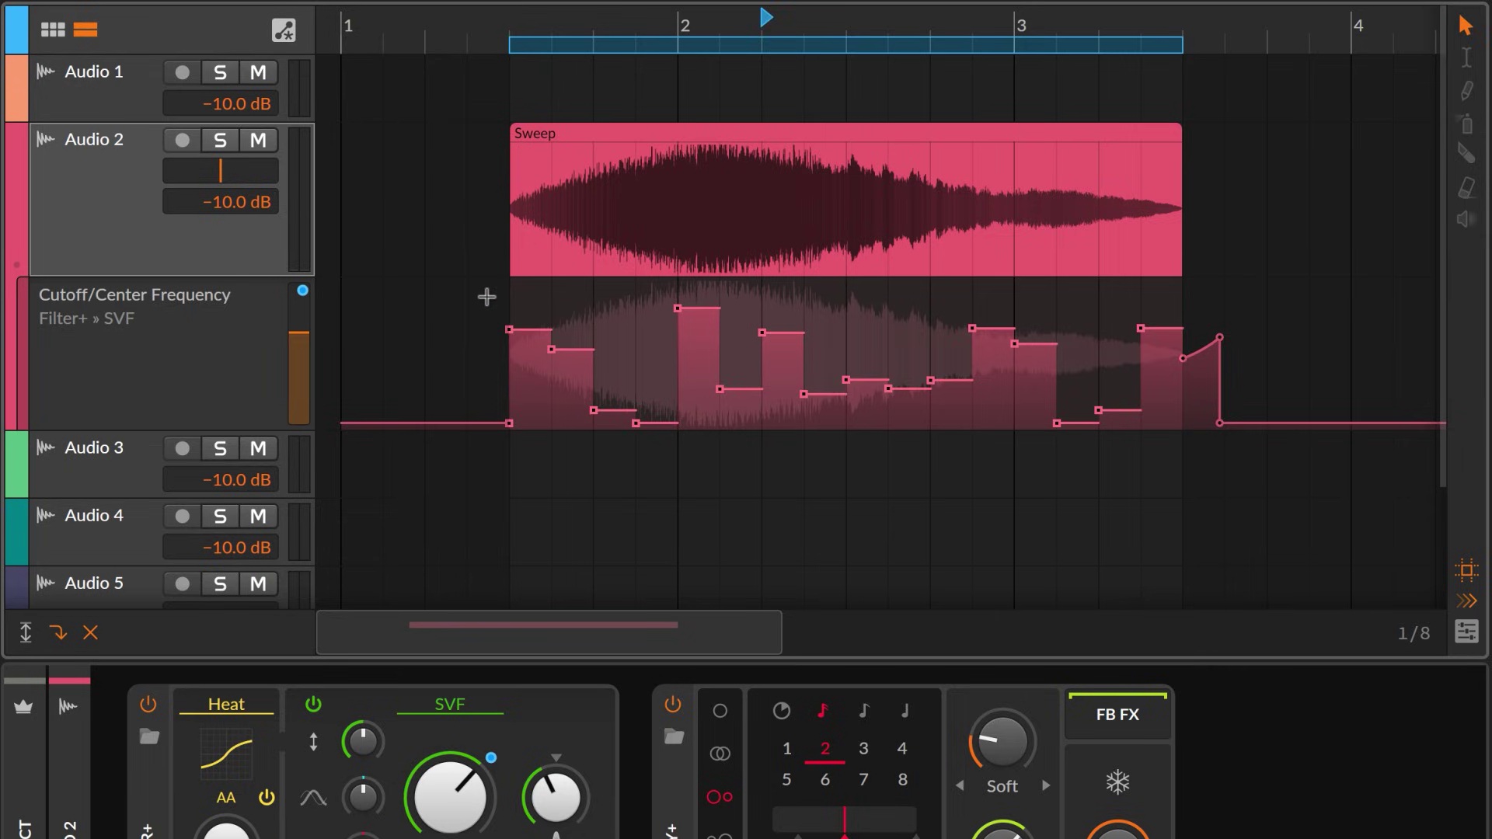
left_click_drag(486, 298, 876, 445)
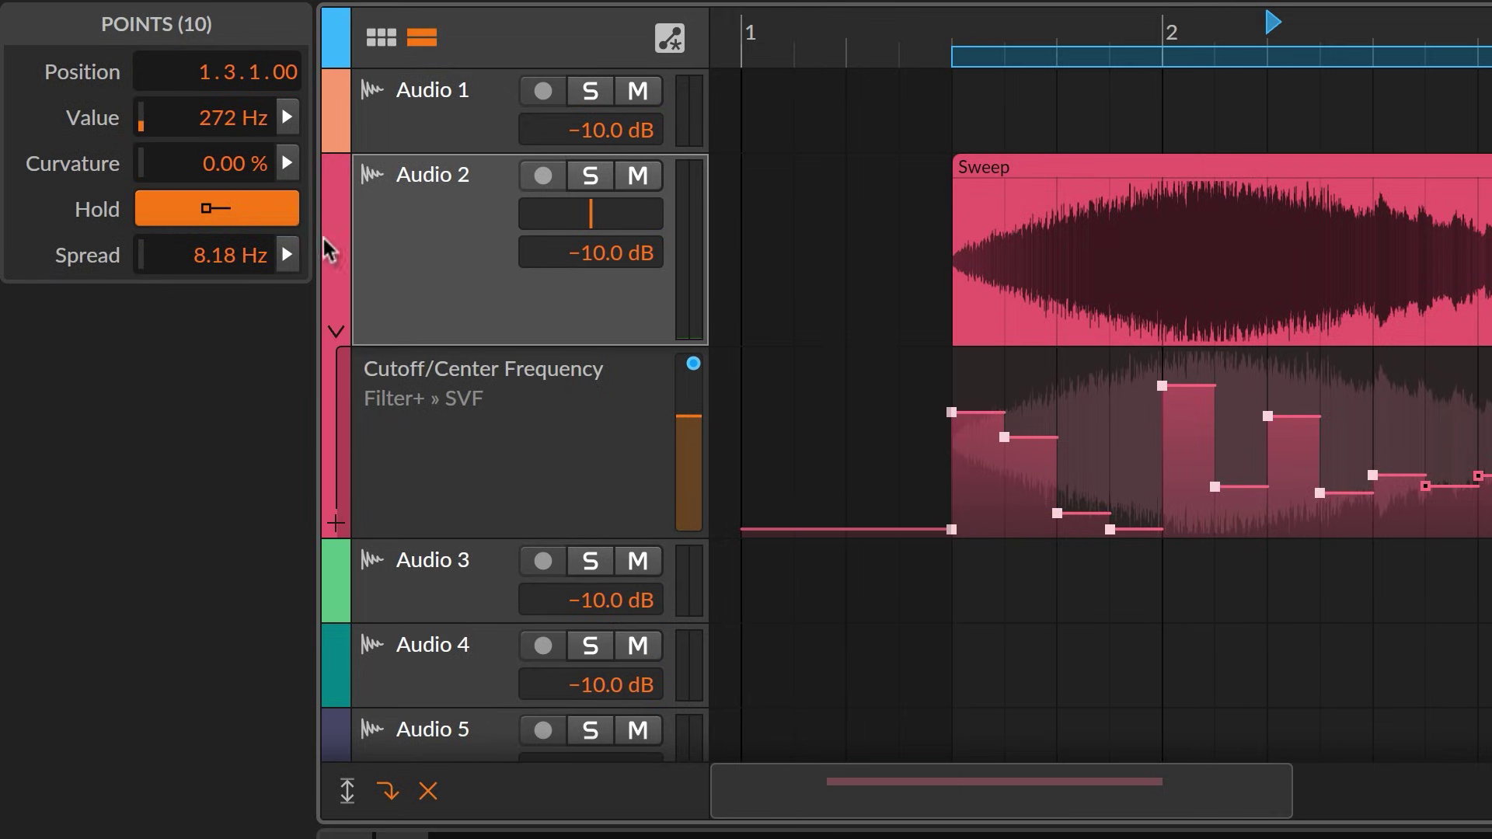
left_click(273, 213)
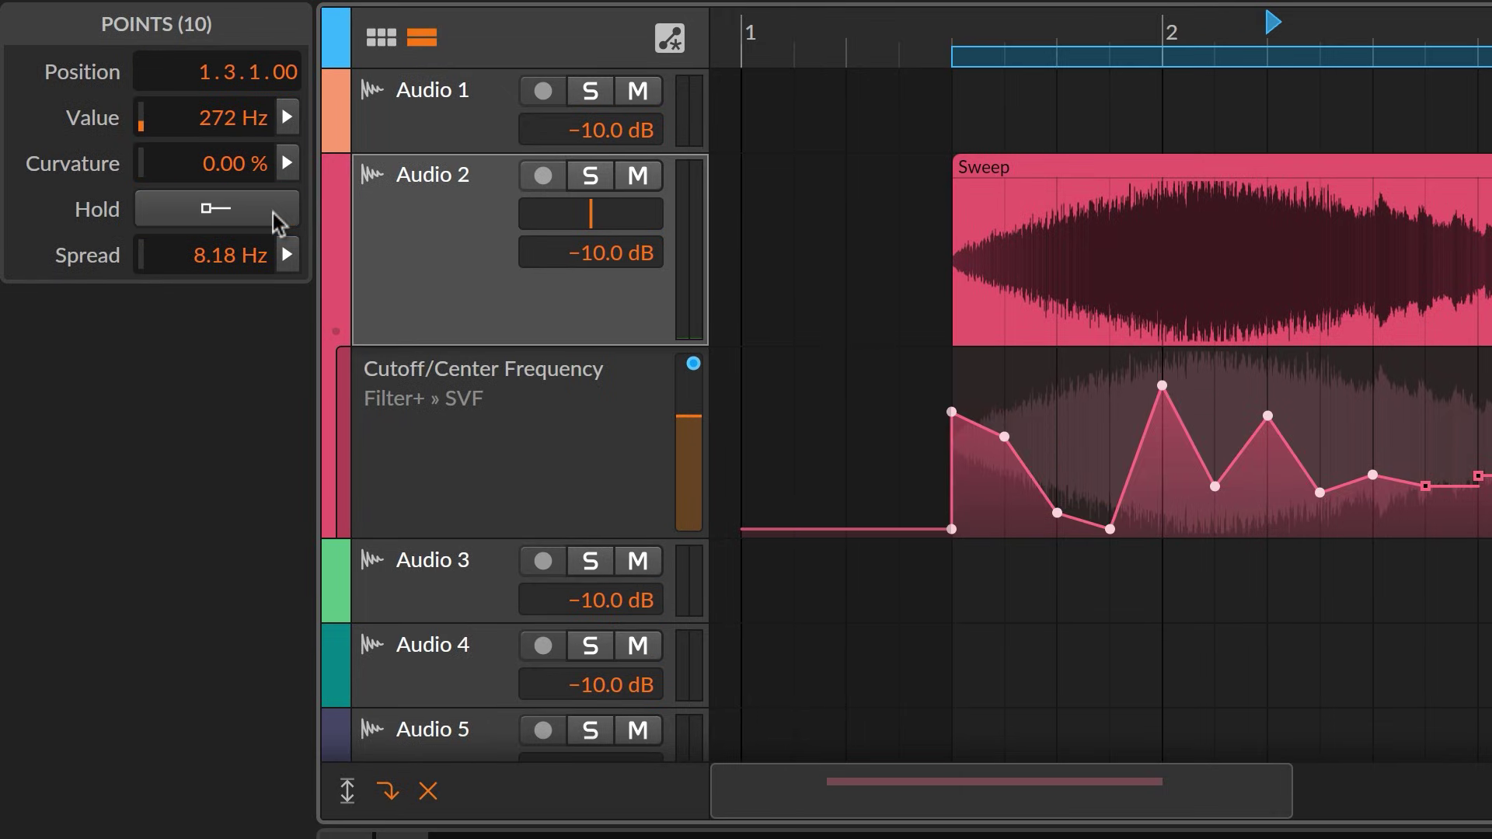
left_click(273, 213)
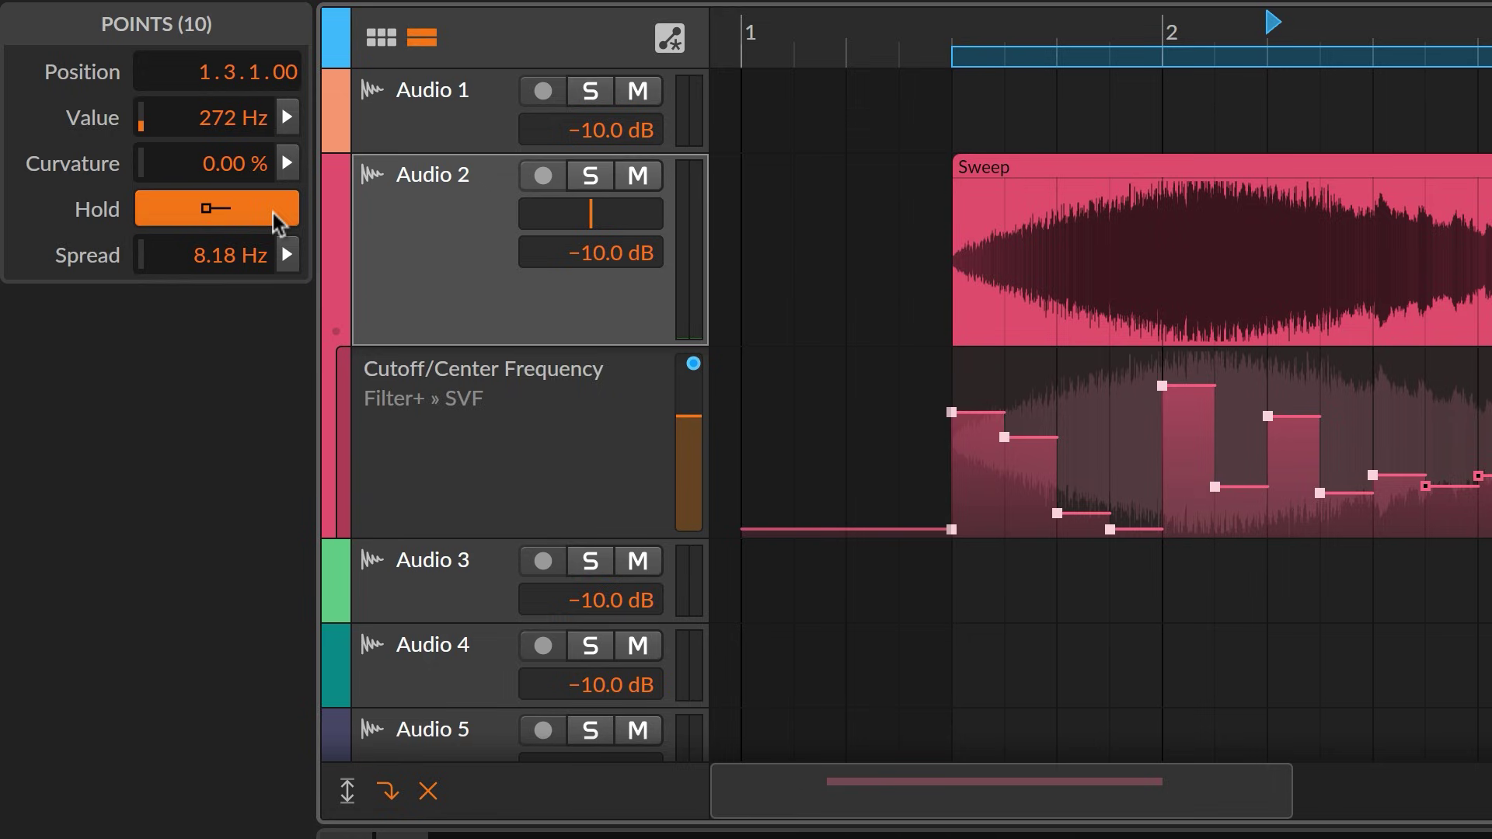
Turn off Hold, set Curvature to 97.6 % and increase Spread on the selected Cutoff points.
left_click(276, 223)
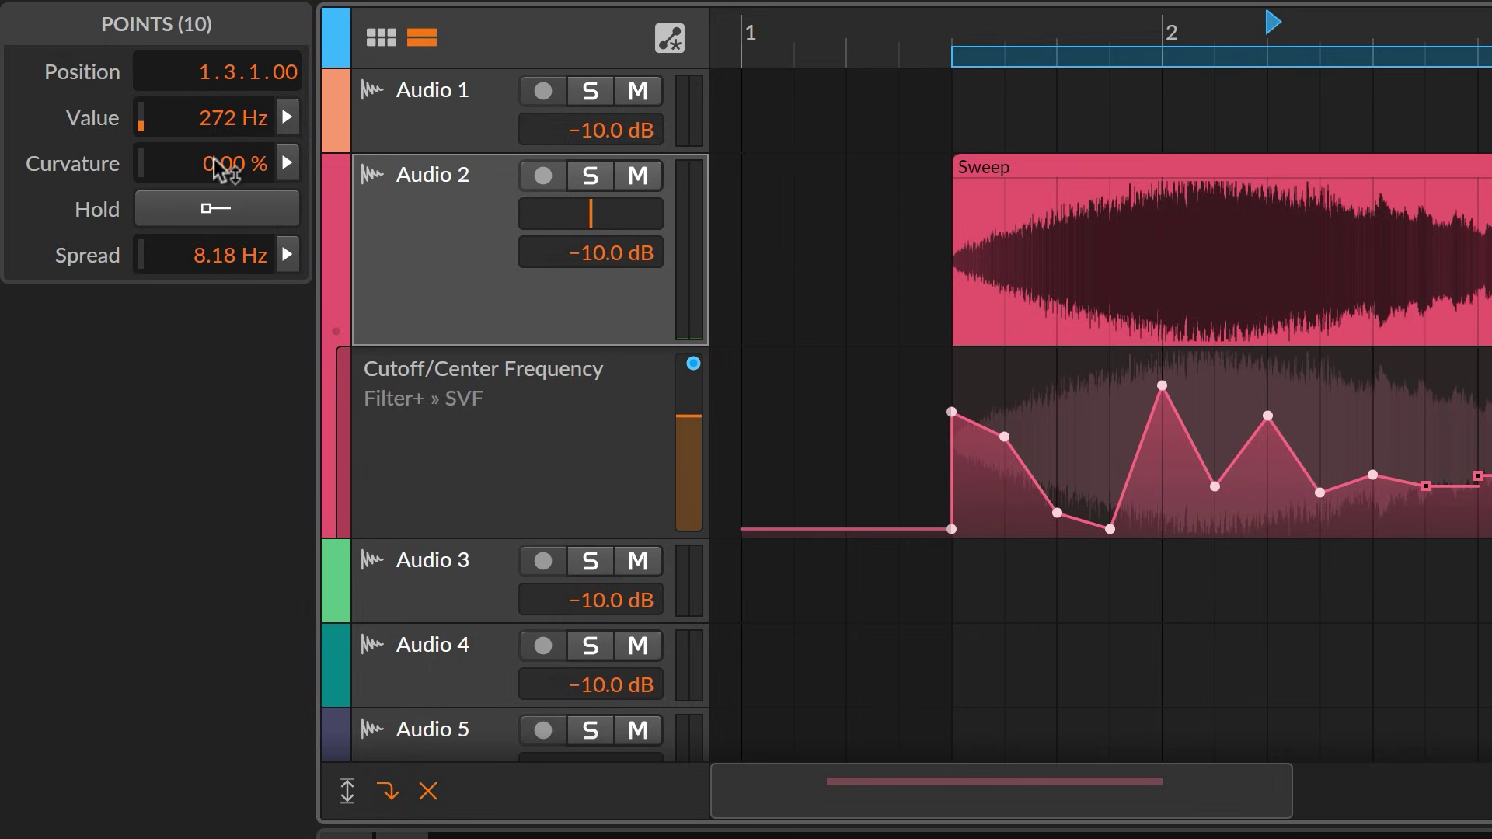
left_click_drag(222, 169, 222, 139)
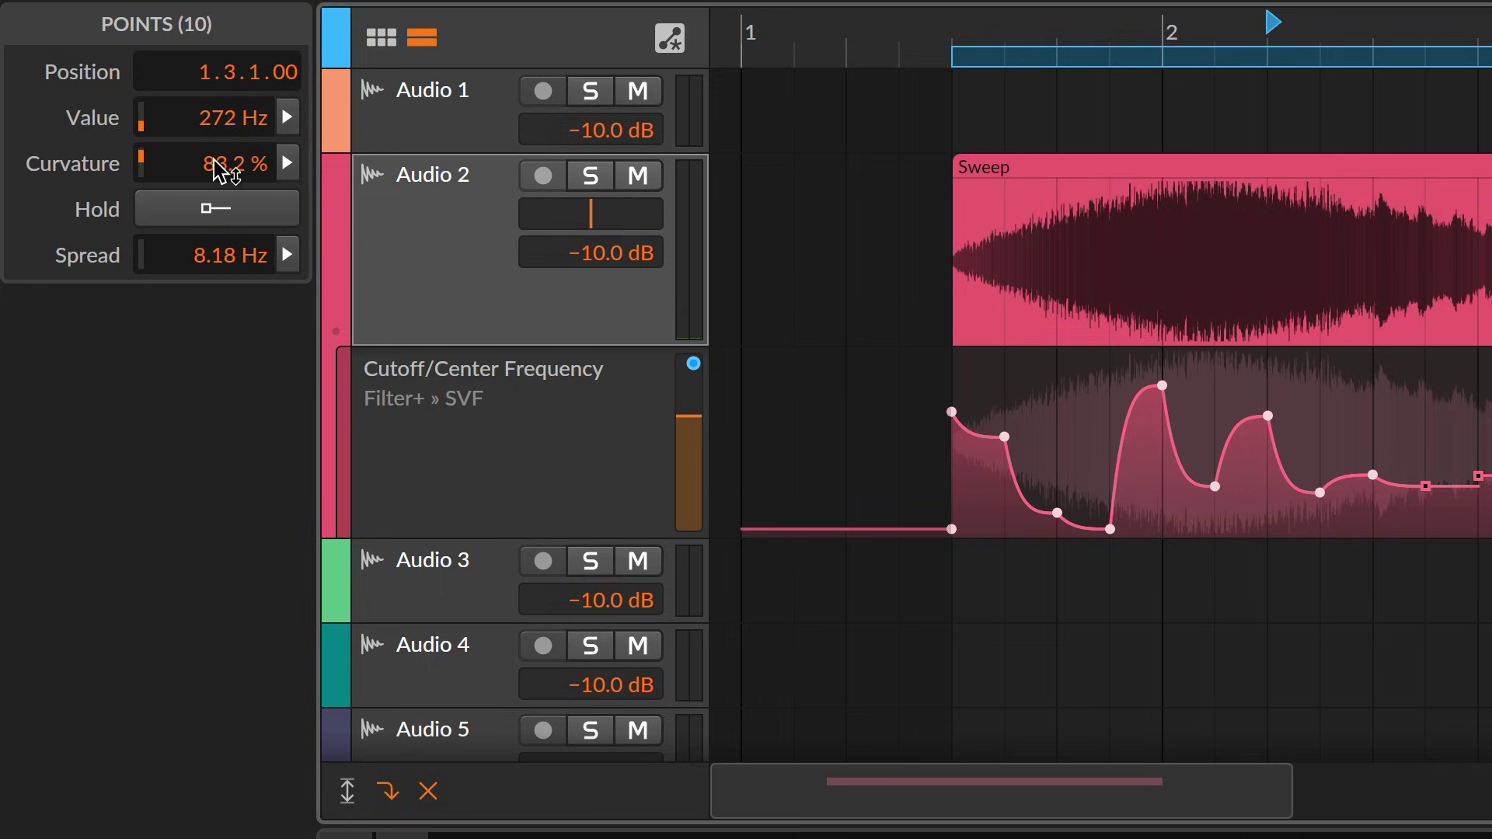
mouse_move(221, 255)
left_mouse_down()
mouse_move(222, 227)
mouse_move(221, 248)
left_mouse_up()
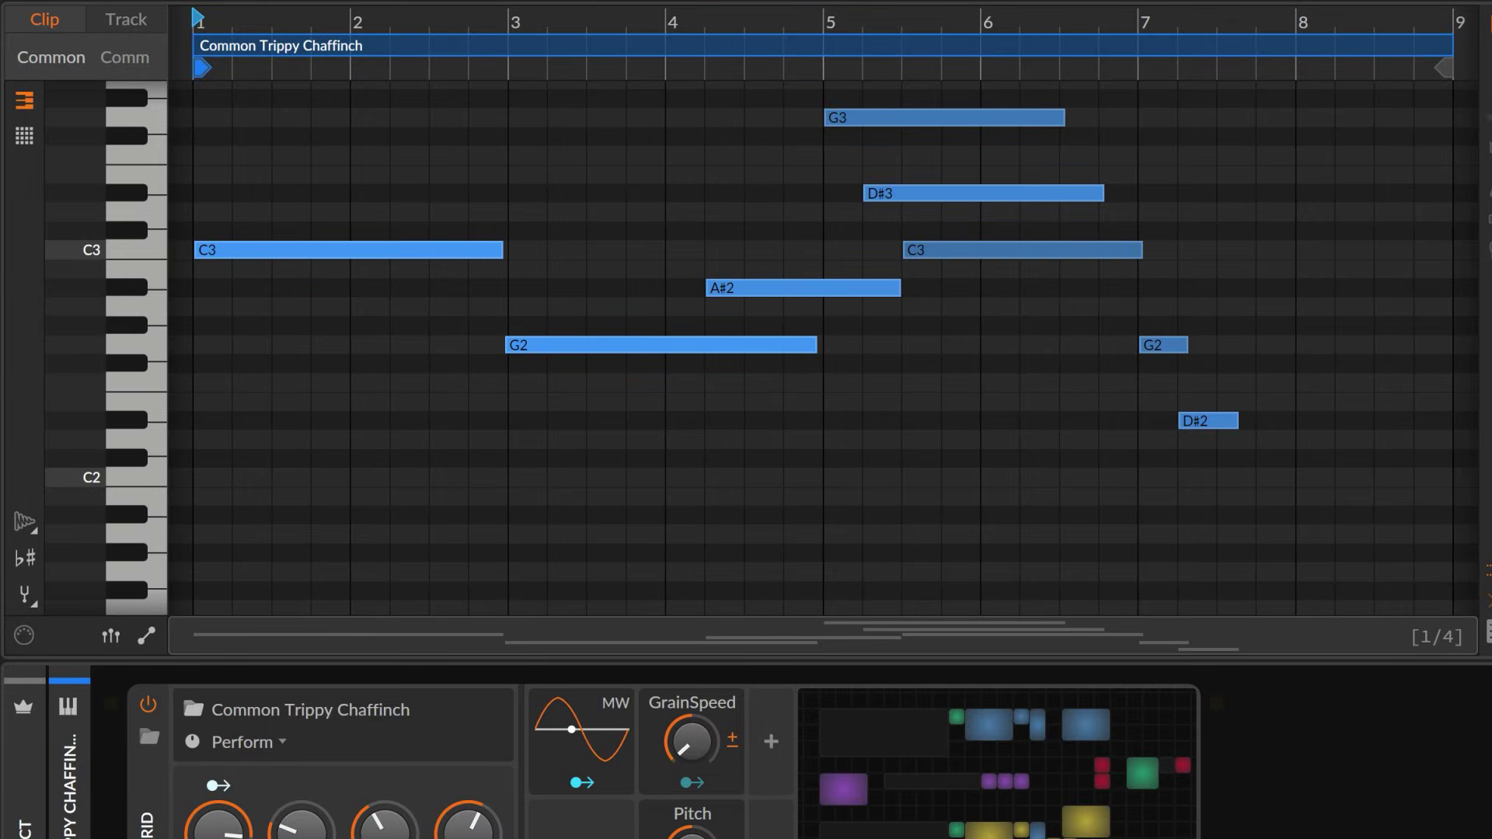
Show the Timbre expression lane and make two selected A#2 timbre points hold at -47.2%.
left_click(112, 637)
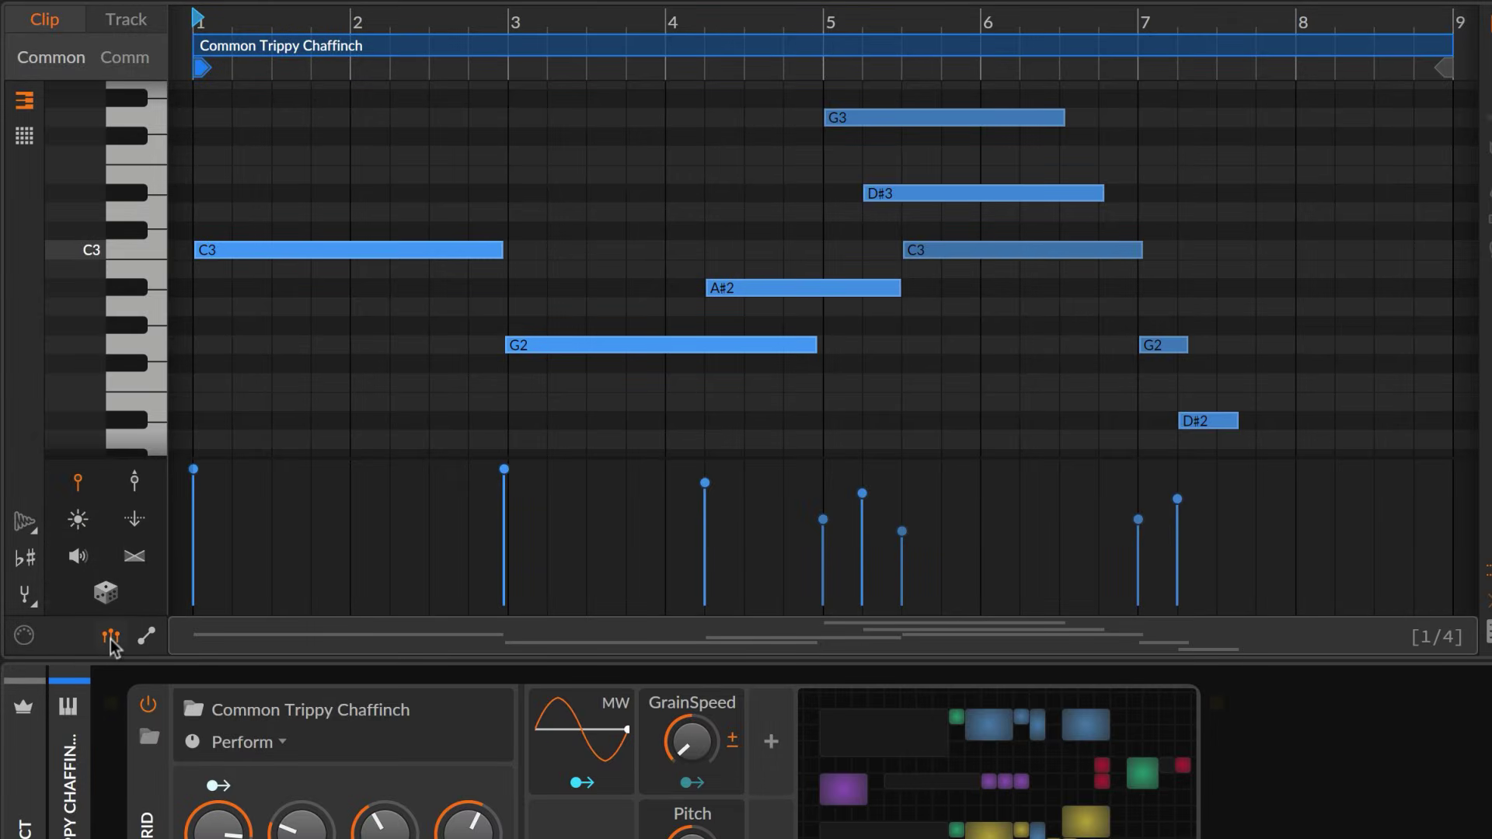
left_click(78, 522)
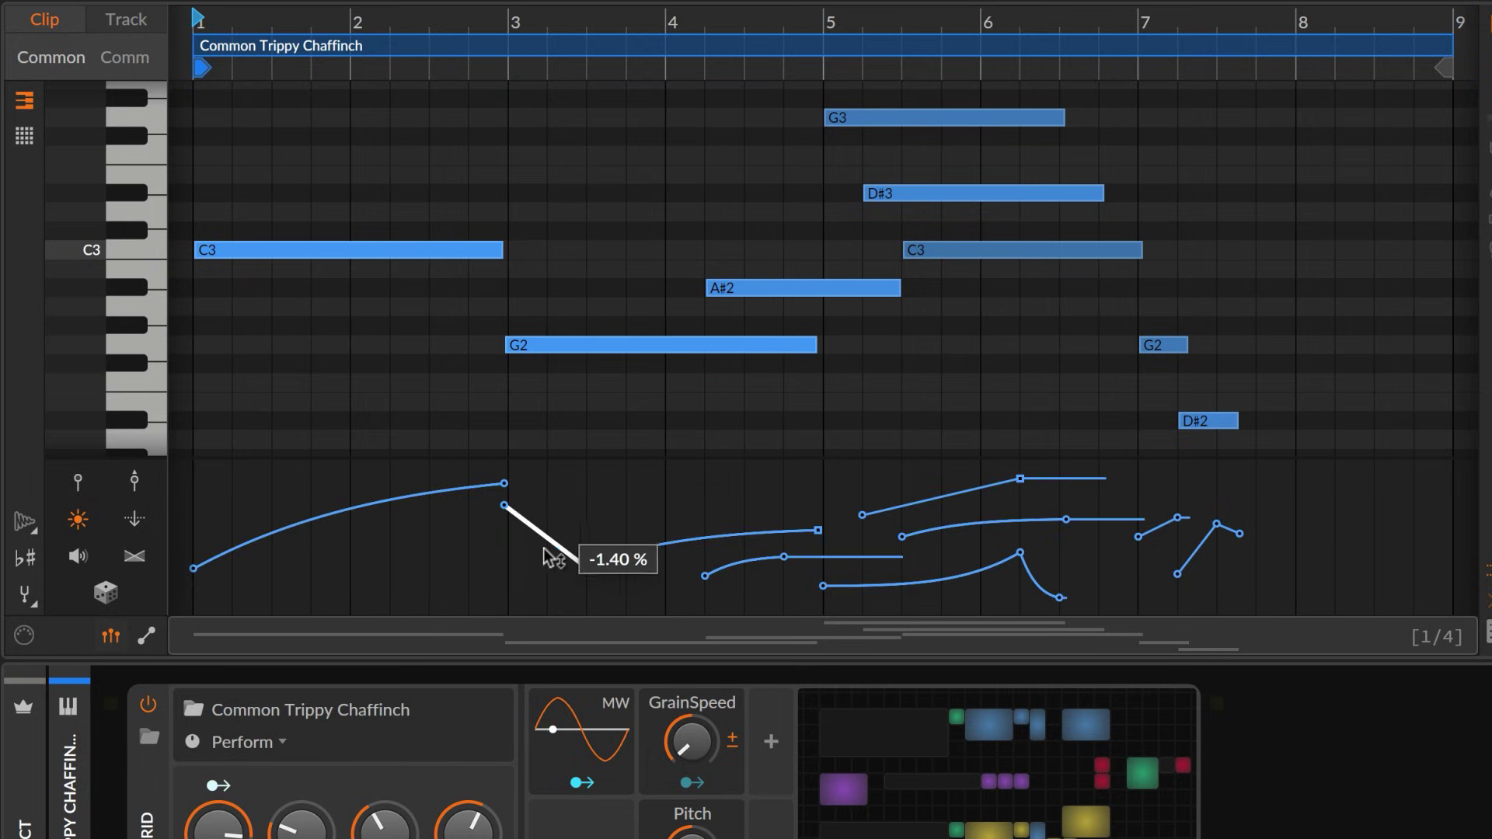
left_click(705, 576)
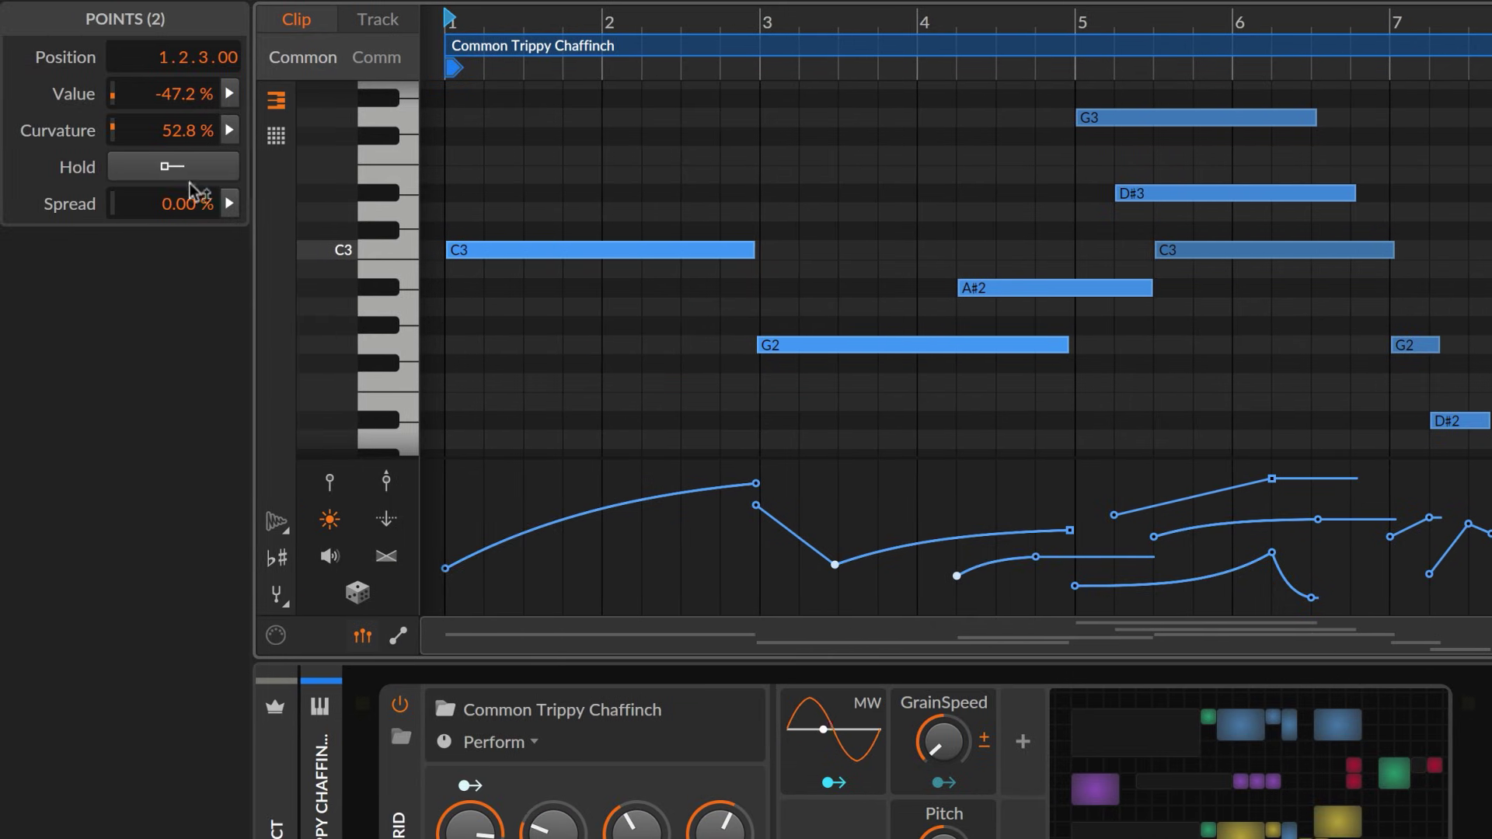
left_click(176, 167)
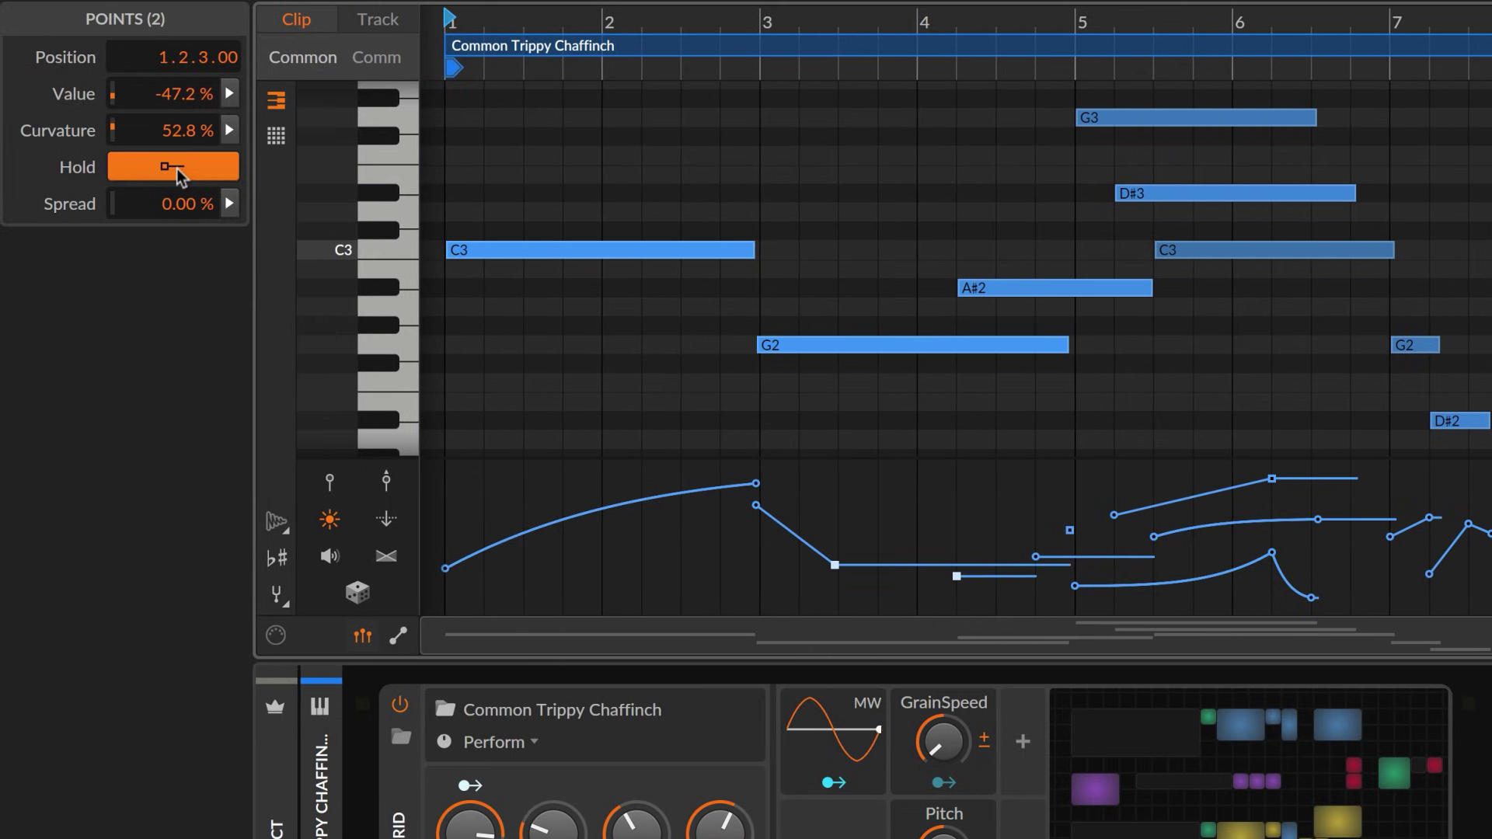